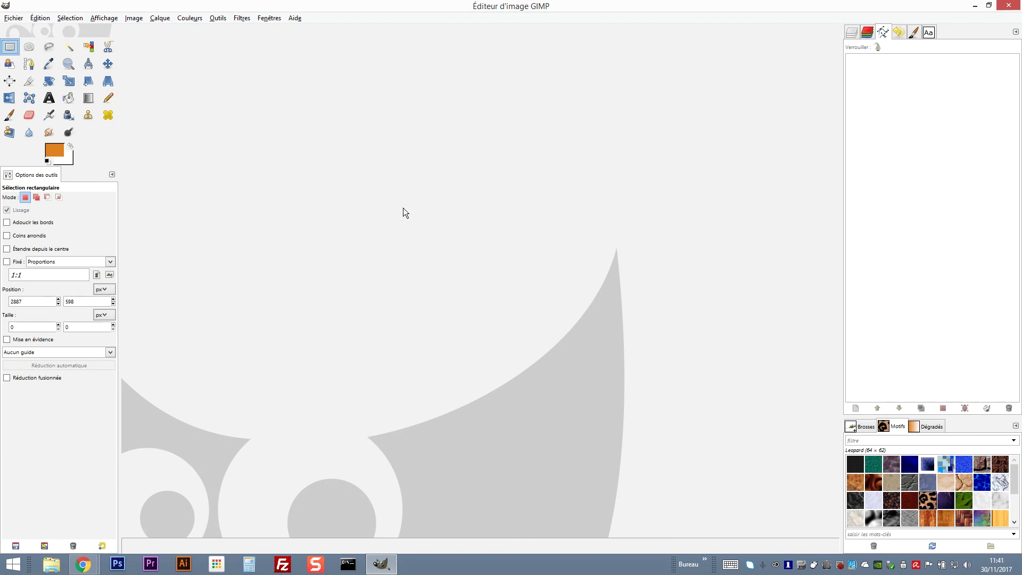
Step: Open the photo Attention éléphant.jpg of the elephant warning sign
{"action": "left_click", "coordinate": [14, 17]}
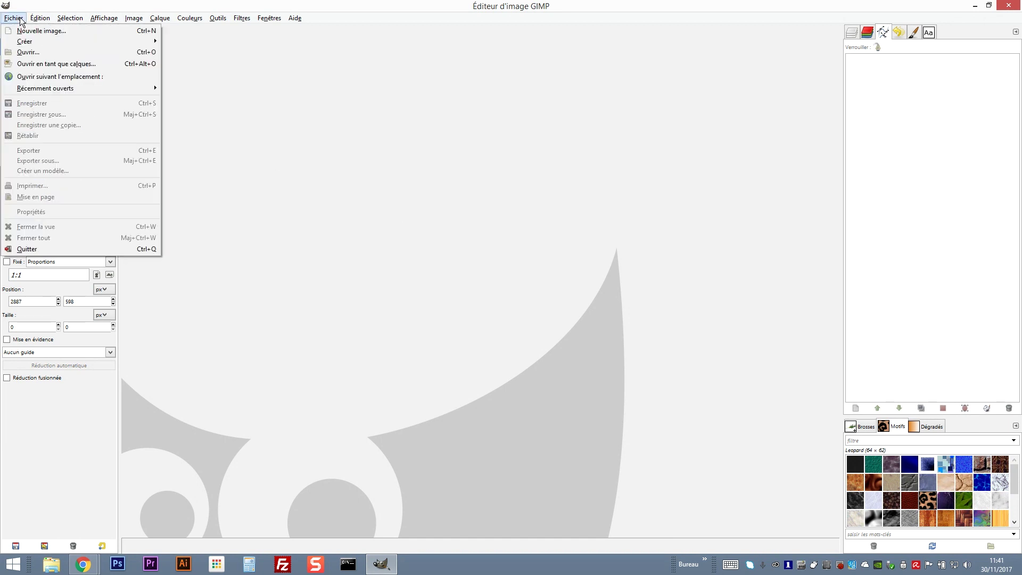
{"action": "left_click", "coordinate": [33, 52]}
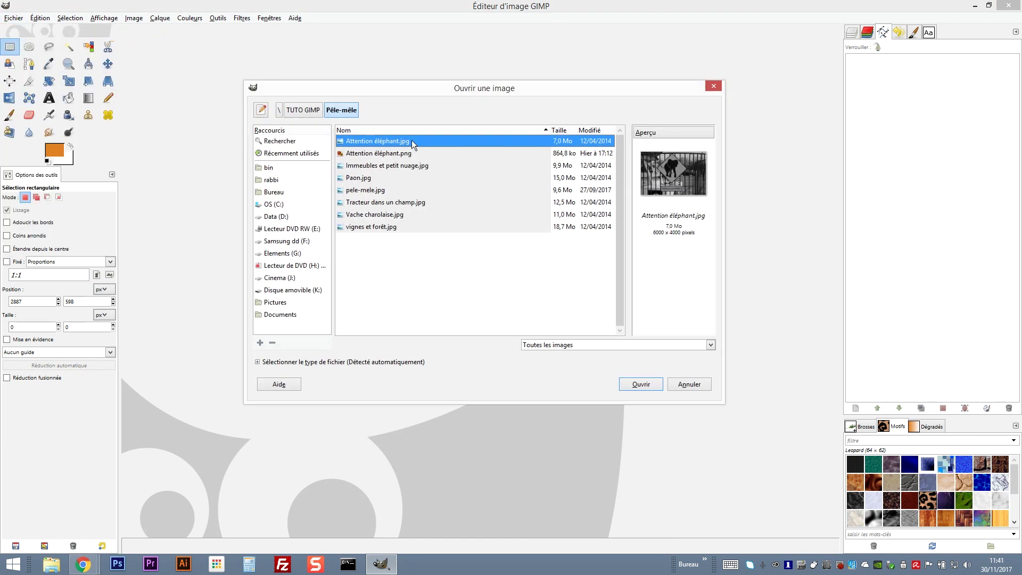
{"action": "left_click", "coordinate": [643, 384]}
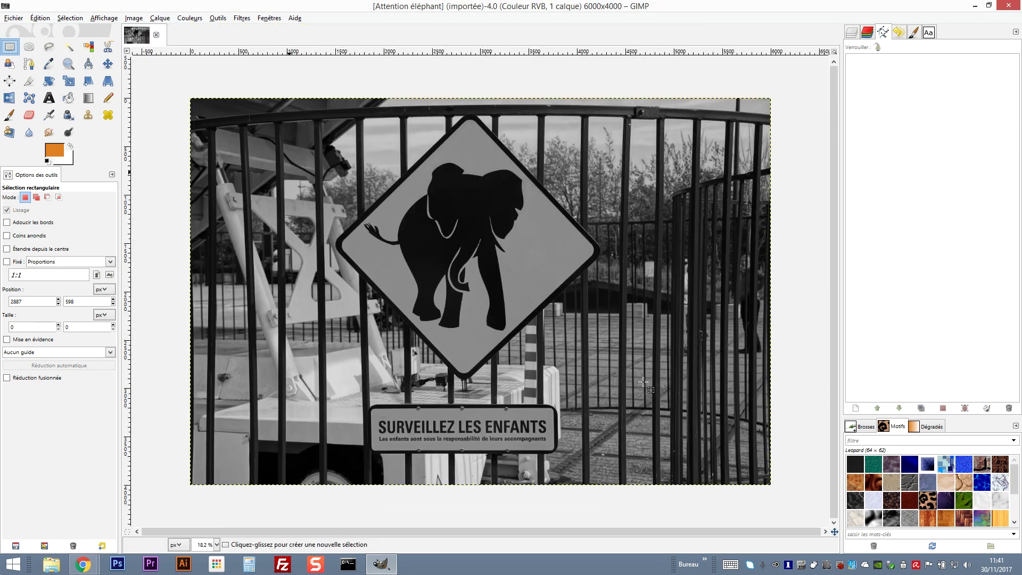
Step: Zoom in on the elephant's head and switch to the Paths tool
{"action": "left_click", "coordinate": [69, 63]}
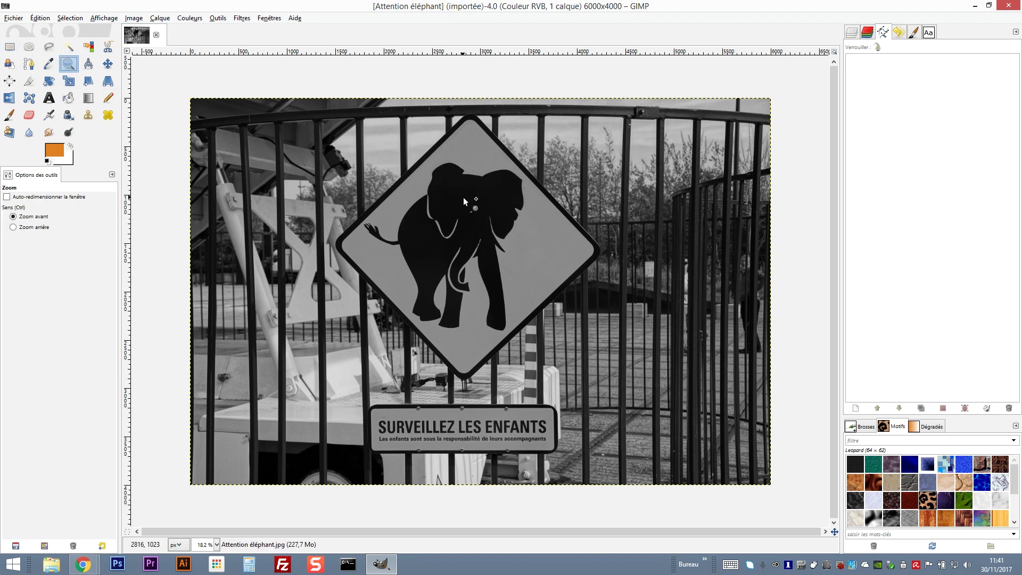
{"action": "left_click_drag", "start_coordinate": [415, 154], "coordinate": [476, 201]}
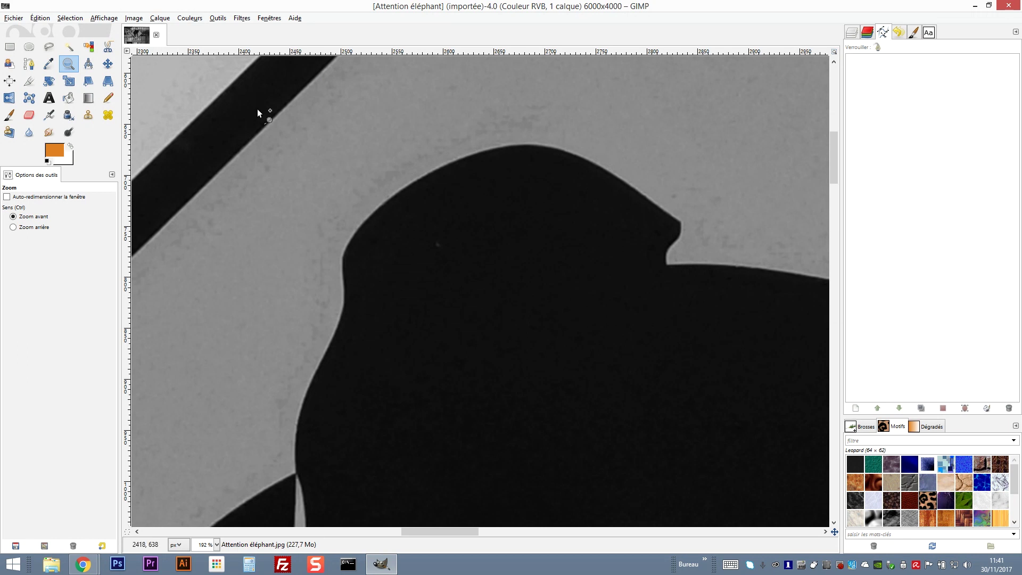
{"action": "left_click", "coordinate": [29, 65]}
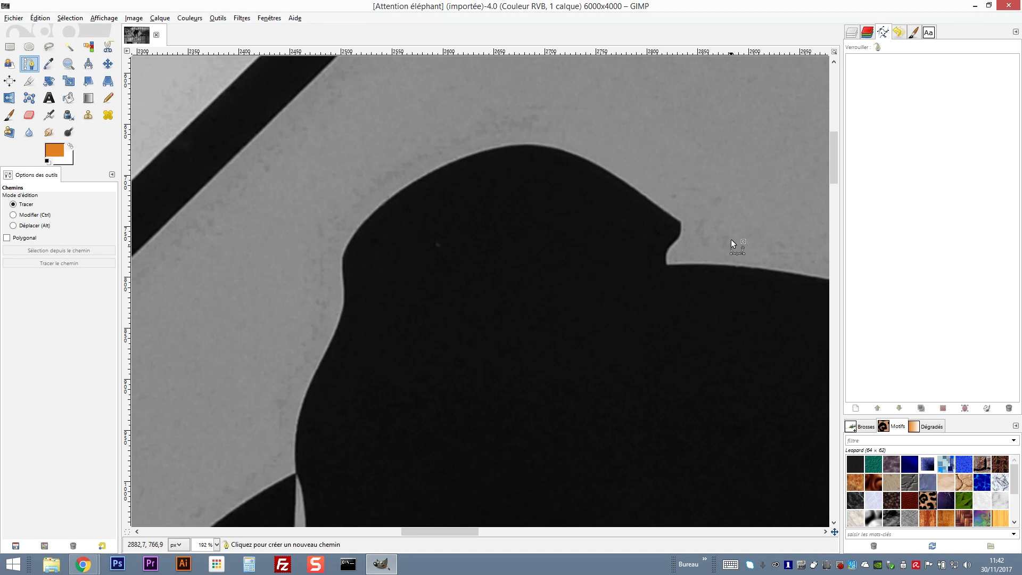
Step: Place three path nodes from the trunk notch to the head top, curving the top segment
{"action": "left_click", "coordinate": [680, 221]}
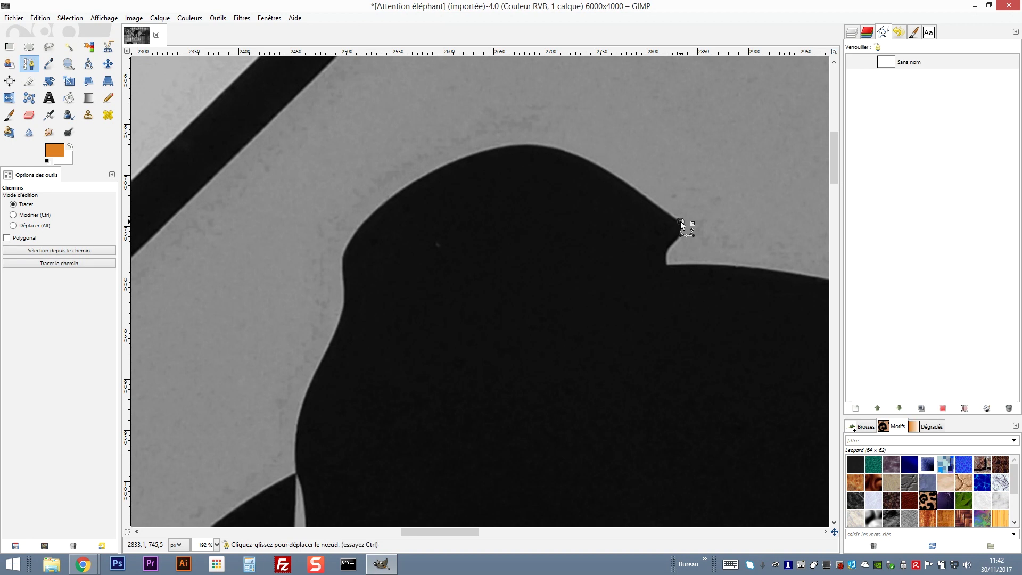
{"action": "left_click", "coordinate": [578, 155]}
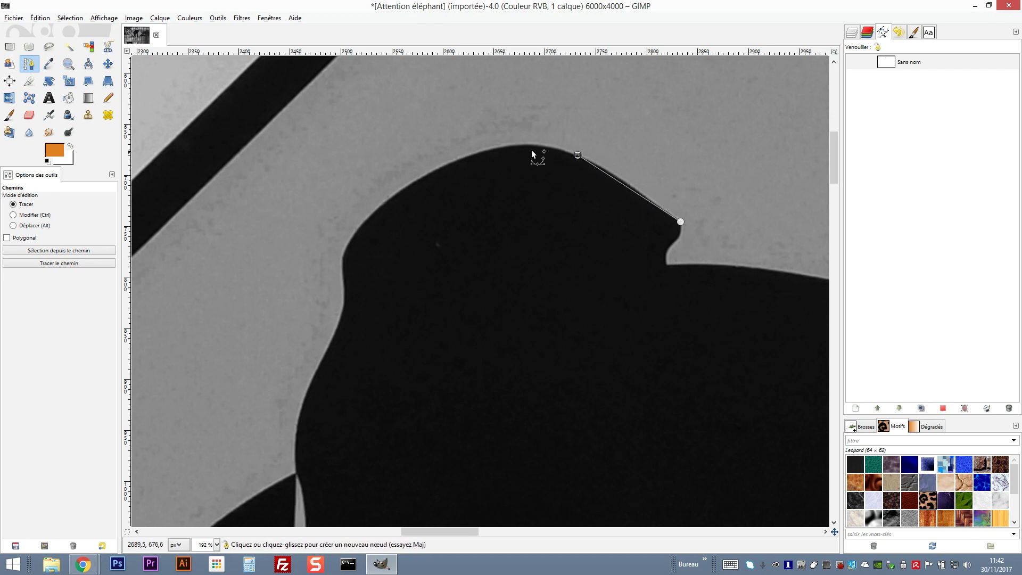
{"action": "left_click", "coordinate": [498, 147]}
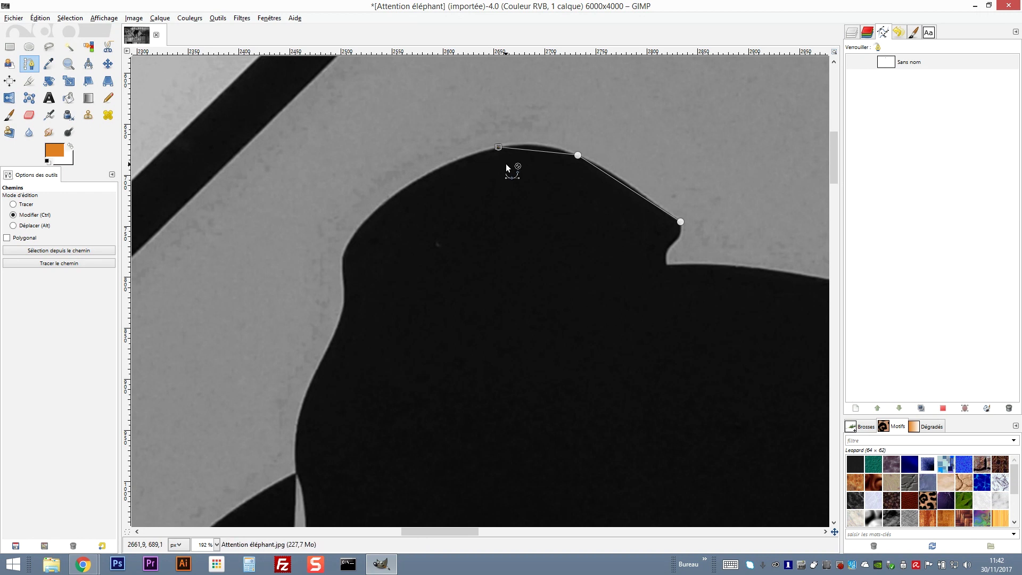
{"action": "key", "text": "ctrl"}
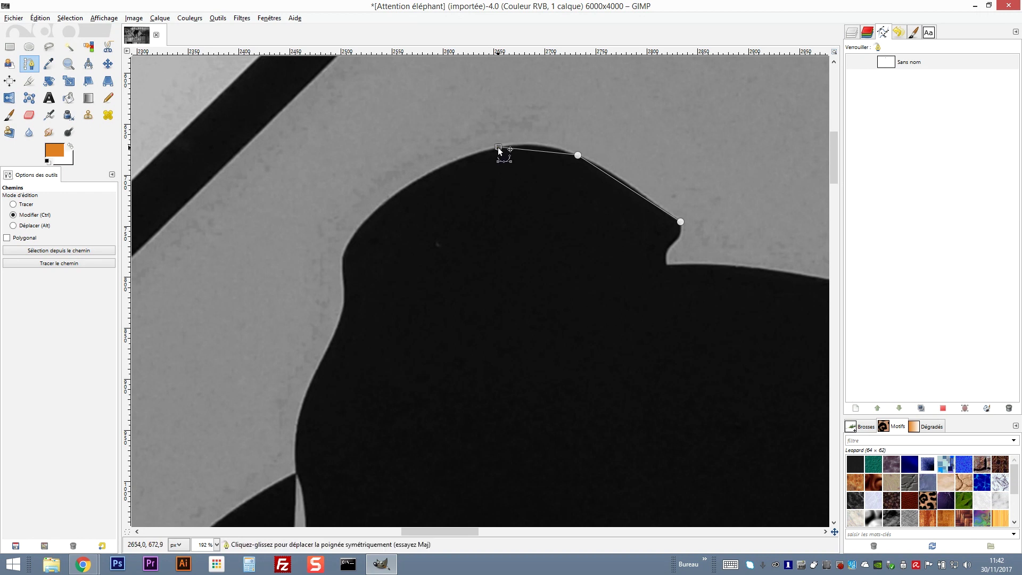
{"action": "left_click_drag", "start_coordinate": [499, 148], "coordinate": [517, 164]}
{"action": "mouse_move", "coordinate": [516, 165]}
{"action": "left_mouse_down"}
{"action": "mouse_move", "coordinate": [485, 158]}
{"action": "mouse_move", "coordinate": [515, 161]}
{"action": "mouse_move", "coordinate": [519, 139]}
{"action": "mouse_move", "coordinate": [532, 141]}
{"action": "mouse_move", "coordinate": [526, 111]}
{"action": "mouse_move", "coordinate": [534, 201]}
{"action": "mouse_move", "coordinate": [541, 105]}
{"action": "mouse_move", "coordinate": [532, 200]}
{"action": "mouse_move", "coordinate": [515, 153]}
{"action": "mouse_move", "coordinate": [535, 140]}
{"action": "left_mouse_up"}
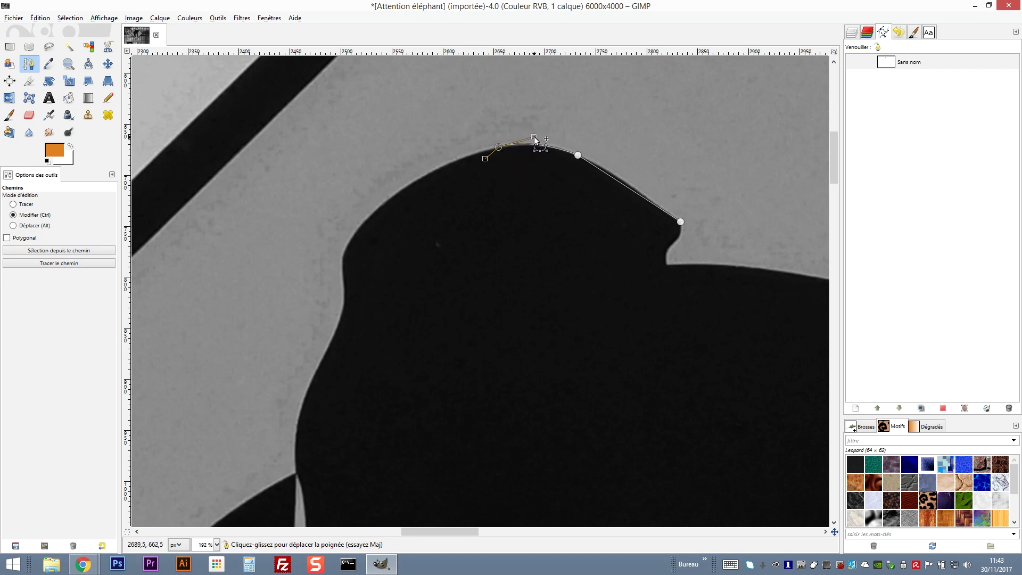
Step: Bend the segments at the middle node and trunk notch to hug the head's edge
{"action": "left_click", "coordinate": [579, 155]}
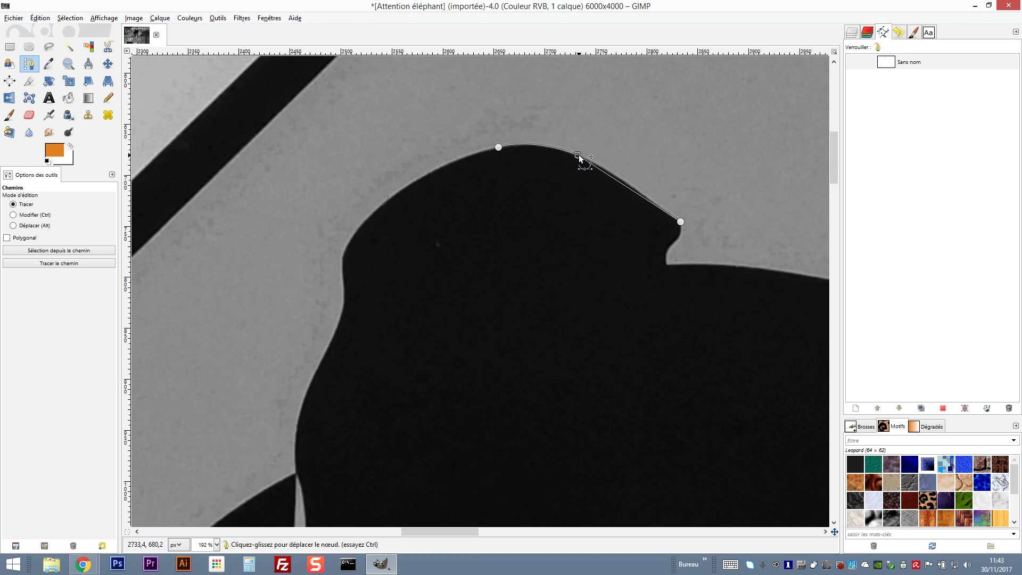
{"action": "key", "text": "ctrl"}
{"action": "left_click_drag", "start_coordinate": [578, 156], "coordinate": [627, 176]}
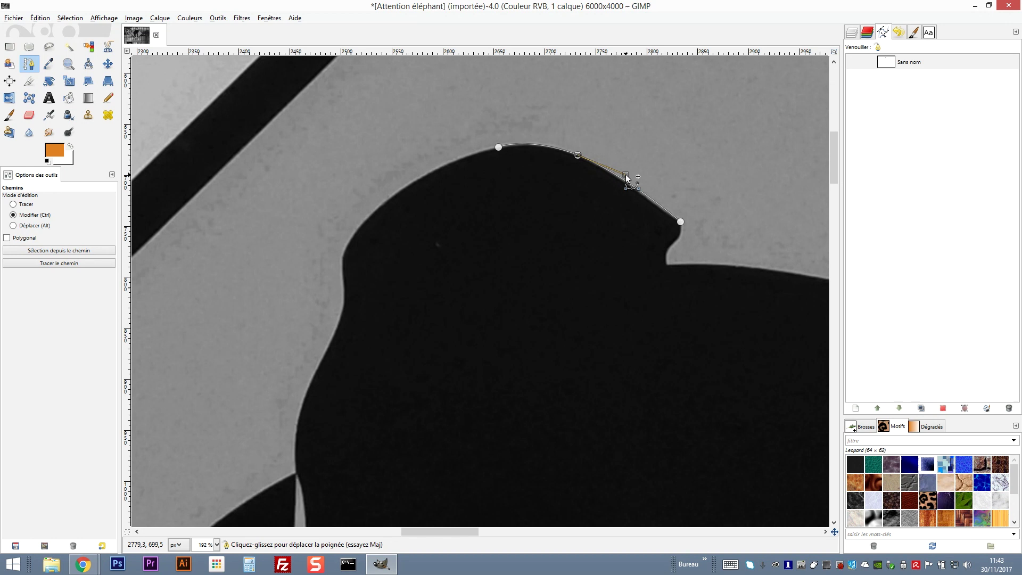
{"action": "left_click_drag", "start_coordinate": [626, 176], "coordinate": [622, 177]}
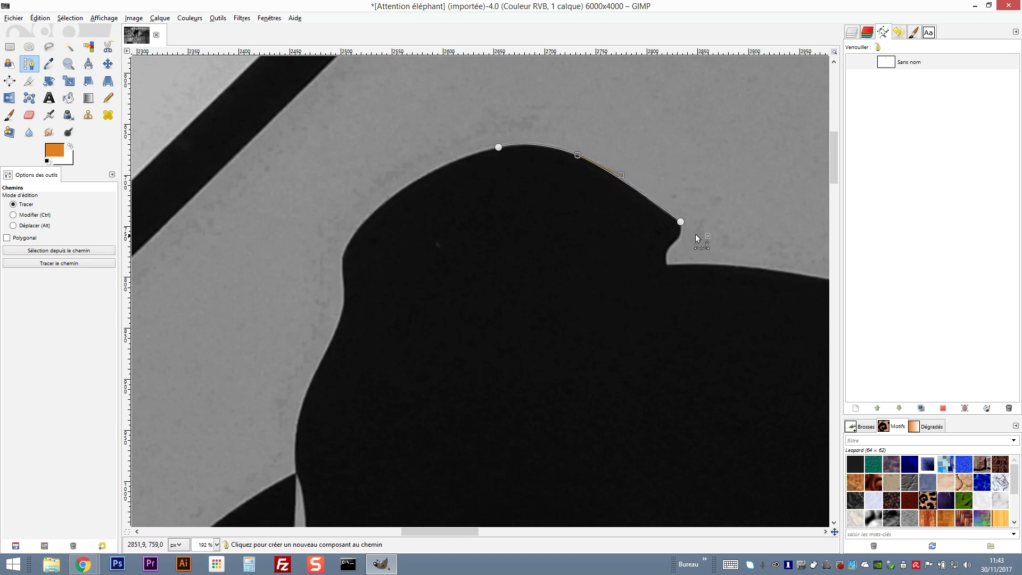
{"action": "left_click", "coordinate": [680, 222]}
{"action": "key", "text": "ctrl"}
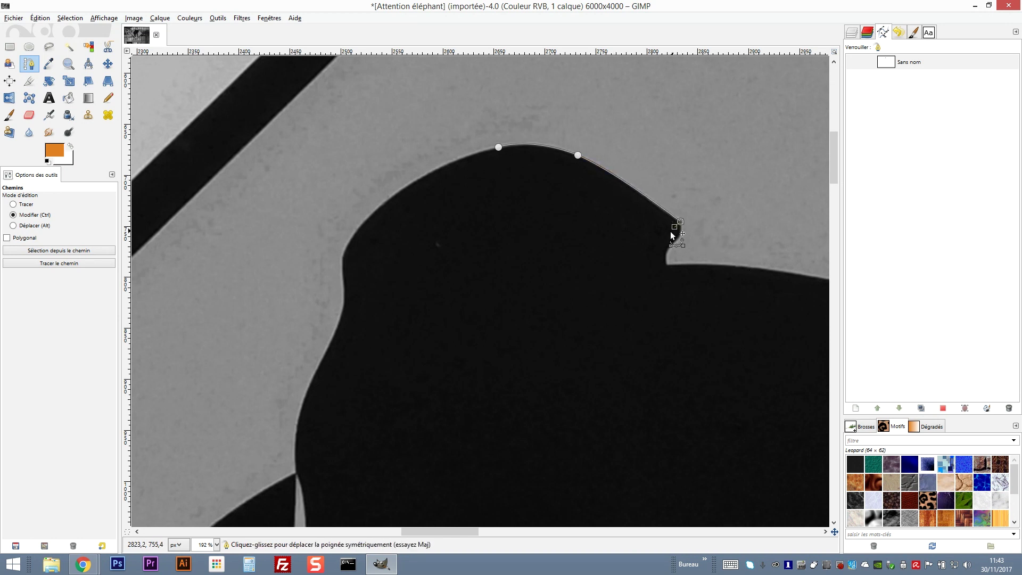
{"action": "left_click_drag", "start_coordinate": [675, 227], "coordinate": [665, 214]}
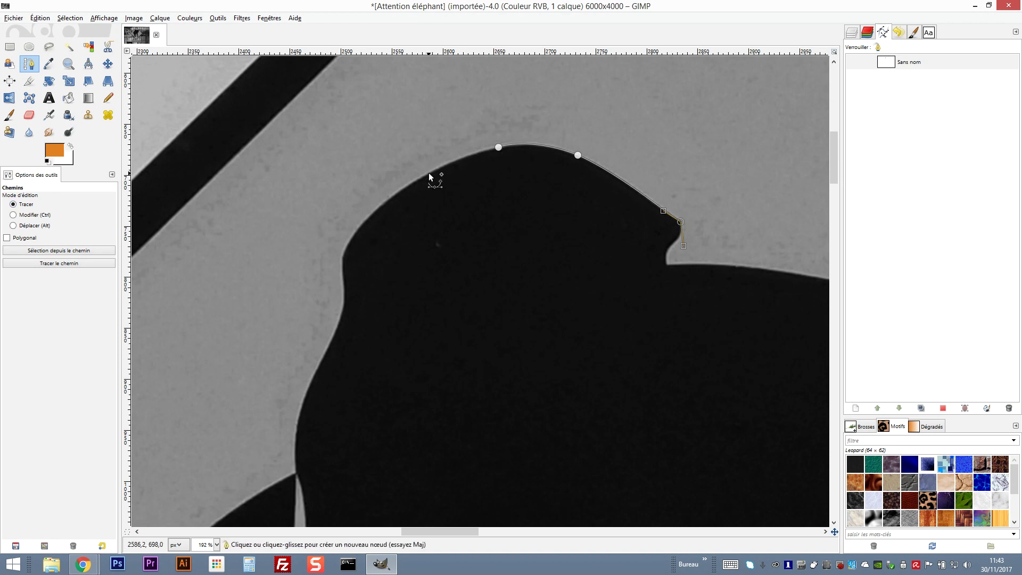
Step: Continue the path from the top node with ten nodes down the head's left edge to its base
{"action": "left_click", "coordinate": [499, 148]}
{"action": "left_click", "coordinate": [464, 157]}
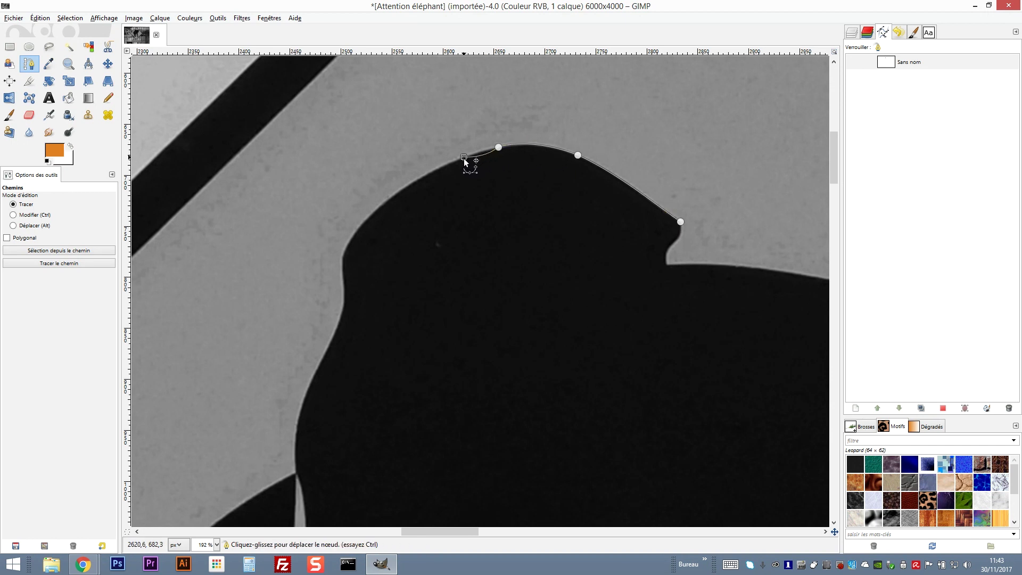
{"action": "left_click", "coordinate": [433, 172]}
{"action": "left_click", "coordinate": [389, 198]}
{"action": "left_click", "coordinate": [358, 226]}
{"action": "left_click", "coordinate": [345, 253]}
{"action": "left_click", "coordinate": [342, 276]}
{"action": "left_click", "coordinate": [344, 305]}
{"action": "left_click", "coordinate": [328, 349]}
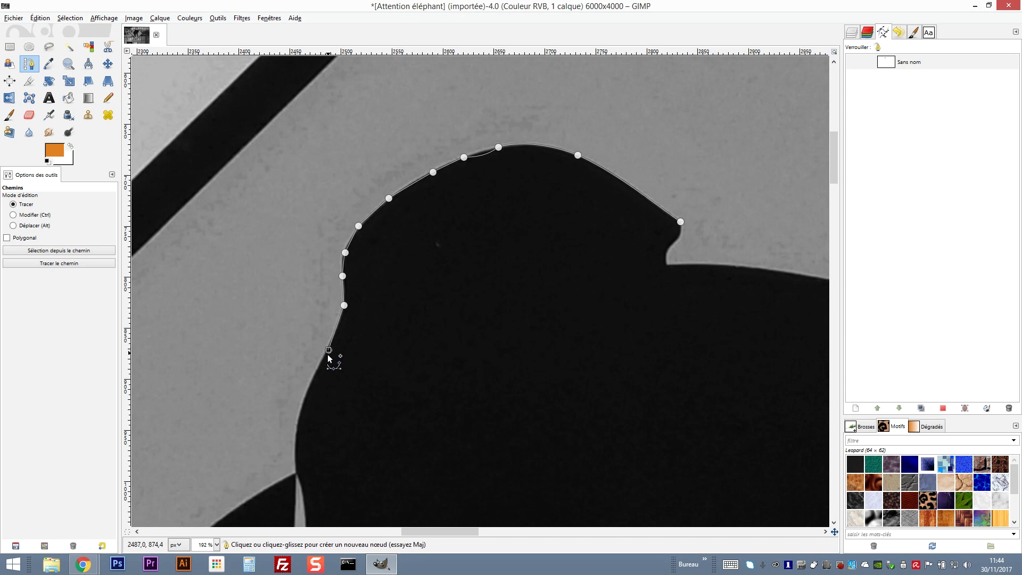
{"action": "left_click", "coordinate": [306, 398]}
{"action": "left_click", "coordinate": [296, 455]}
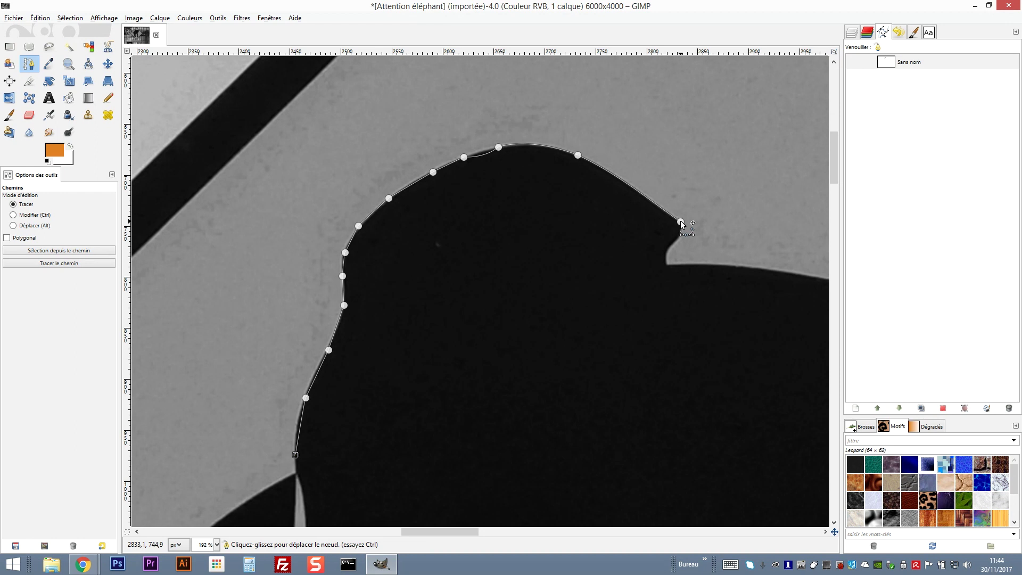
{"action": "key", "text": "ctrl"}
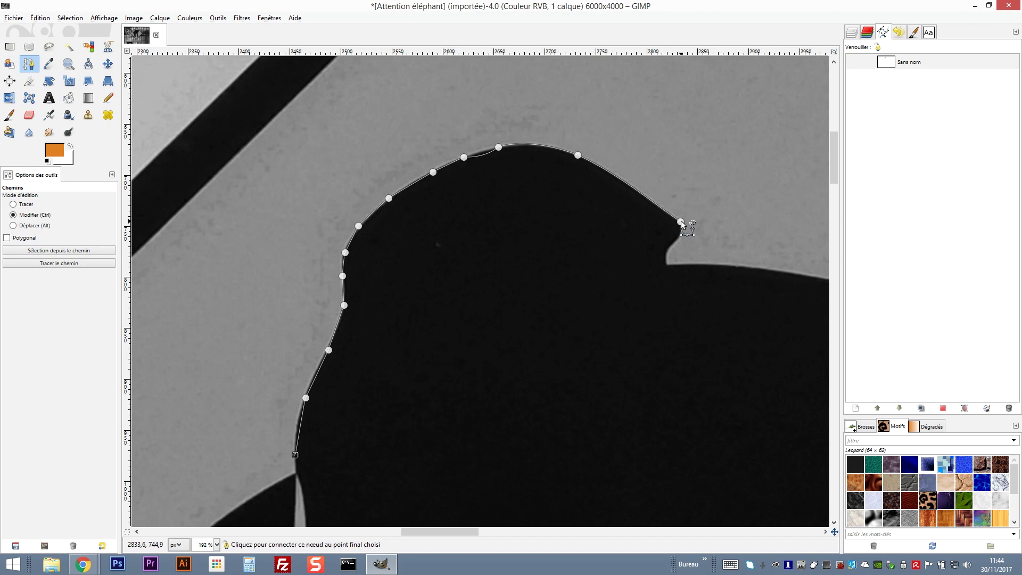
Step: Join the path's ends at the trunk notch into a closed loop and switch to Edit mode
{"action": "left_click", "coordinate": [680, 222]}
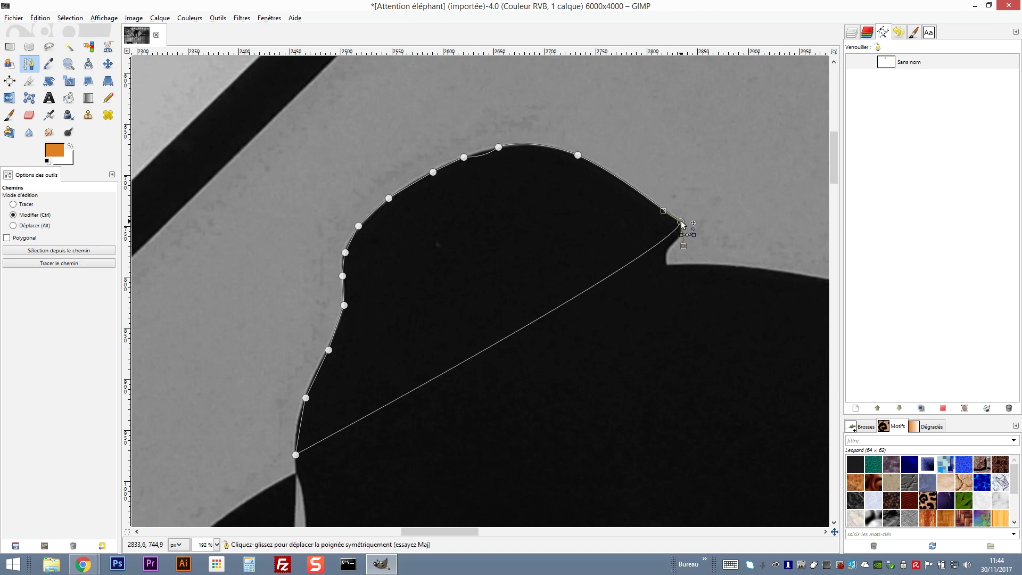
{"action": "key", "text": "ctrl"}
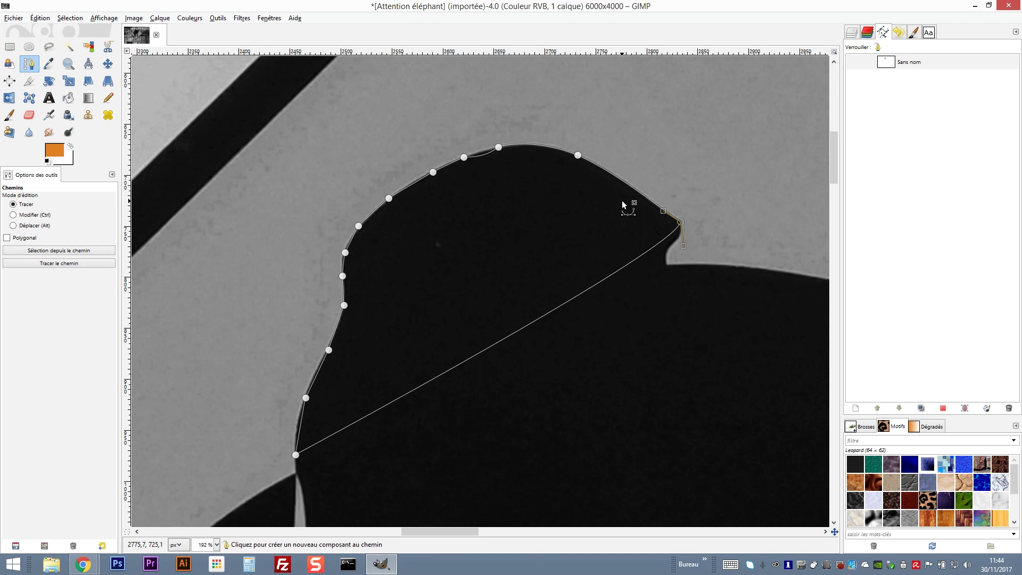
{"action": "left_click", "coordinate": [26, 215]}
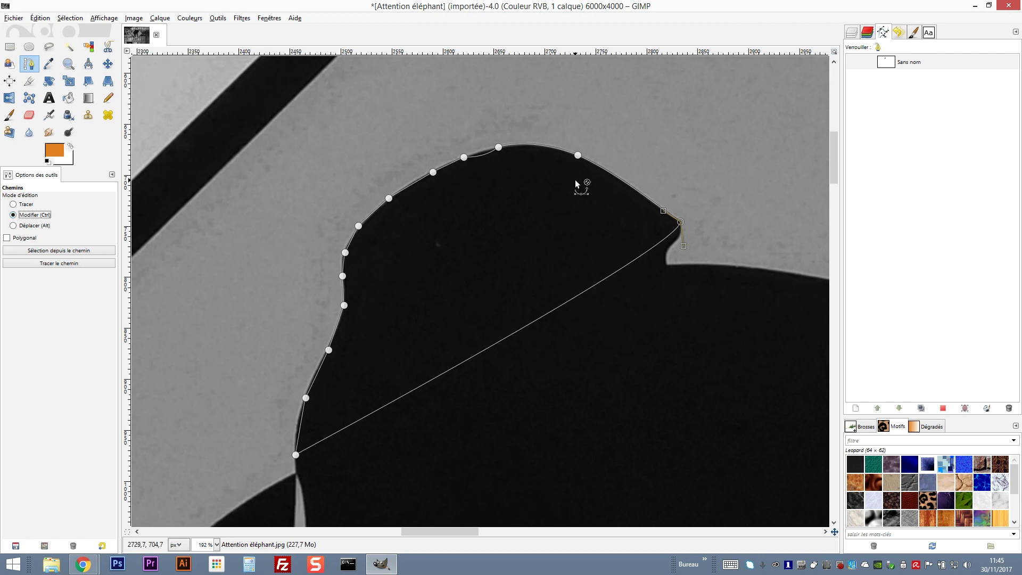
Step: Add nodes on the top curve, remove five surplus nodes, and shift the whole path slightly
{"action": "left_click", "coordinate": [626, 185]}
{"action": "left_click", "coordinate": [550, 148]}
{"action": "left_click", "coordinate": [625, 182], "text": "ctrl+shift"}
{"action": "left_click", "coordinate": [464, 157], "text": "ctrl+shift"}
{"action": "left_click", "coordinate": [389, 198], "text": "ctrl+shift"}
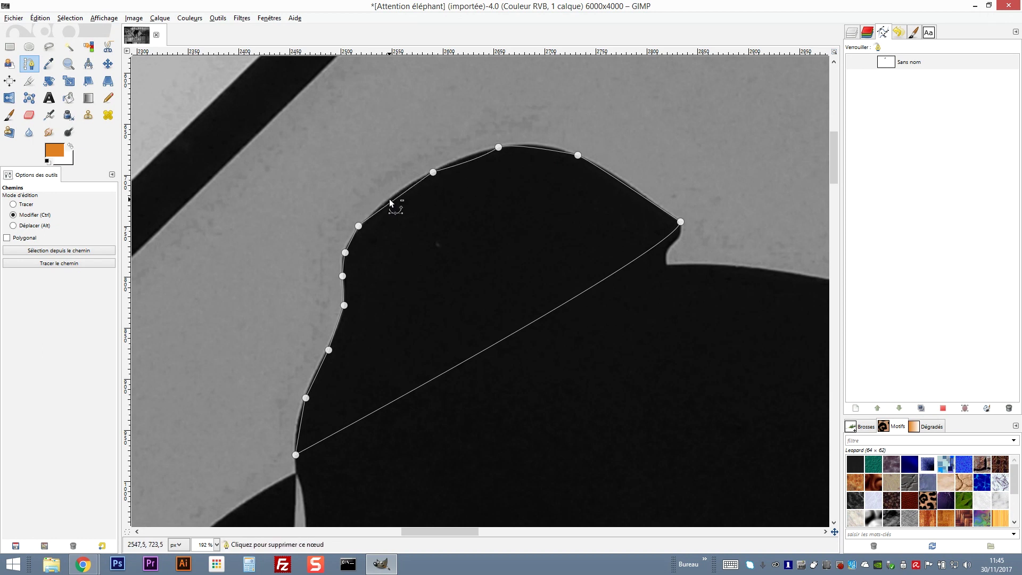
{"action": "left_click", "coordinate": [346, 251], "text": "ctrl+shift"}
{"action": "left_click", "coordinate": [345, 307], "text": "ctrl+shift"}
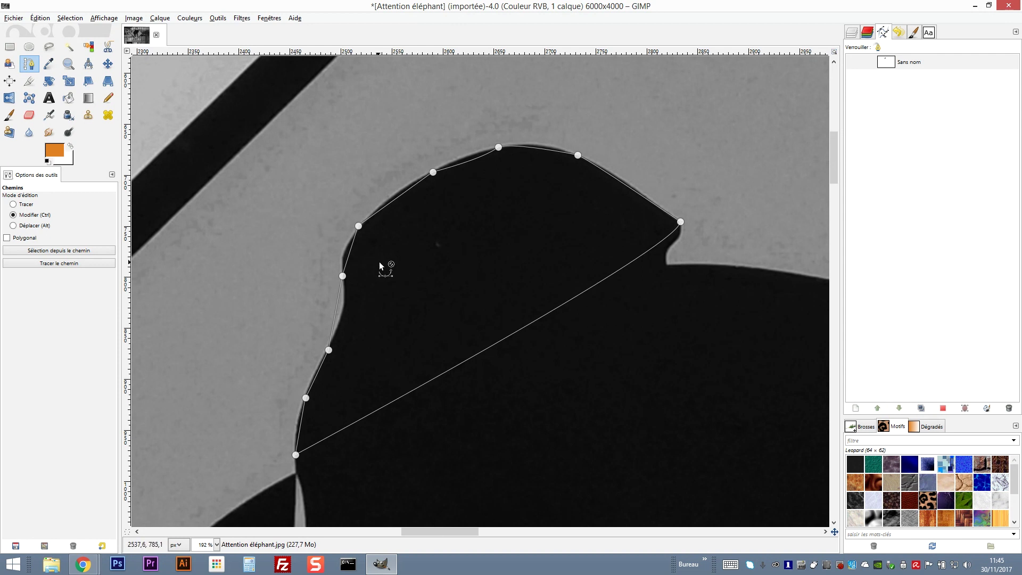
{"action": "key", "text": "alt"}
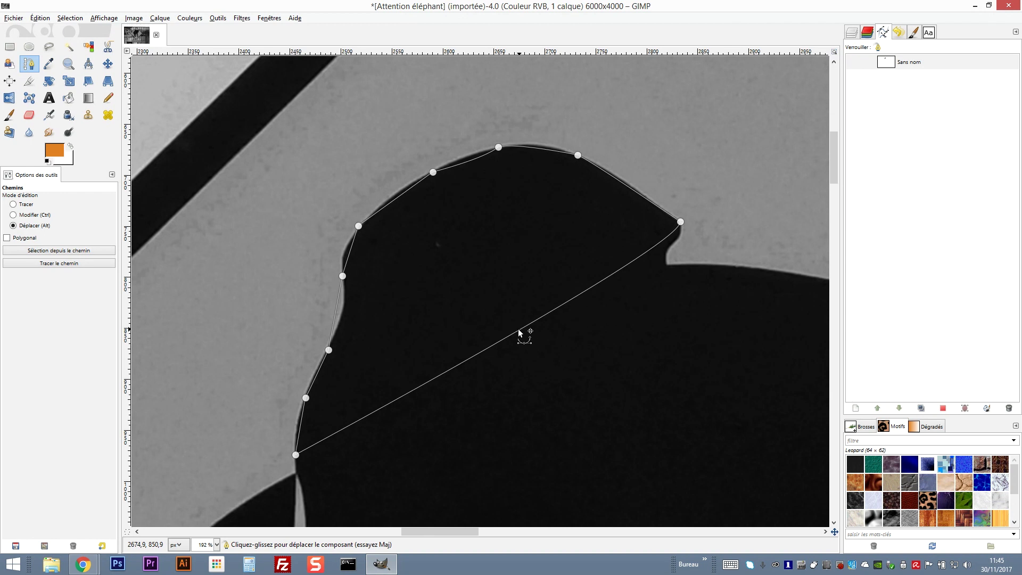
{"action": "mouse_move", "coordinate": [525, 333]}
{"action": "left_mouse_down"}
{"action": "mouse_move", "coordinate": [479, 299]}
{"action": "mouse_move", "coordinate": [536, 298]}
{"action": "mouse_move", "coordinate": [519, 331]}
{"action": "mouse_move", "coordinate": [561, 331]}
{"action": "mouse_move", "coordinate": [486, 350]}
{"action": "left_mouse_up"}
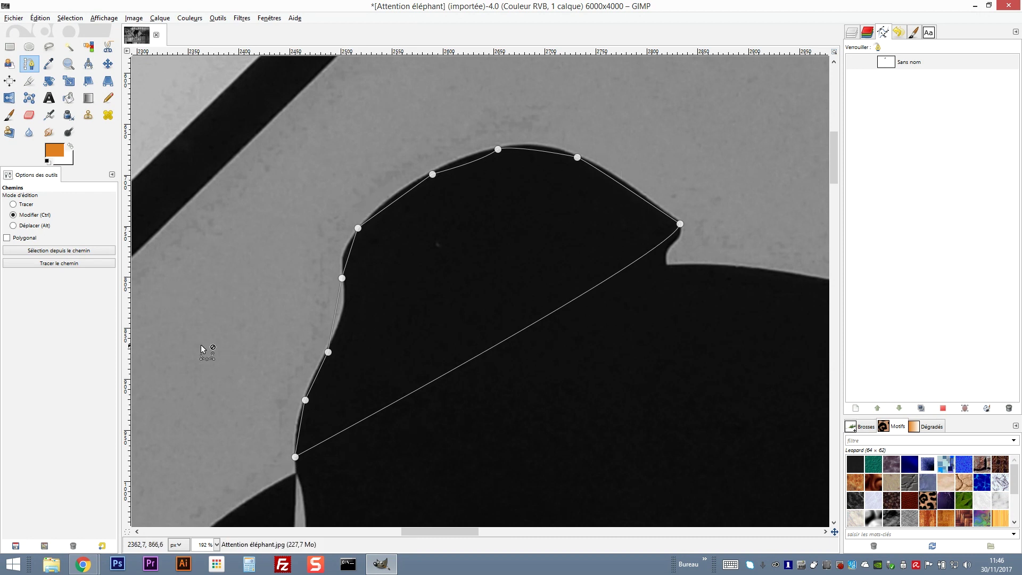
Step: Convert the head path to a selection and copy it
{"action": "left_click", "coordinate": [64, 252]}
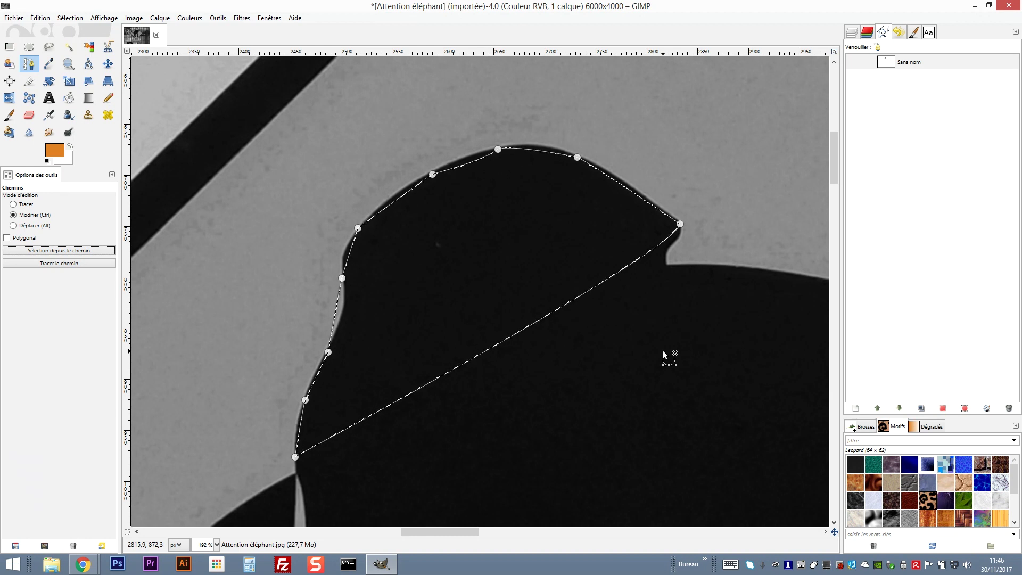
{"action": "key", "text": "ctrl+c"}
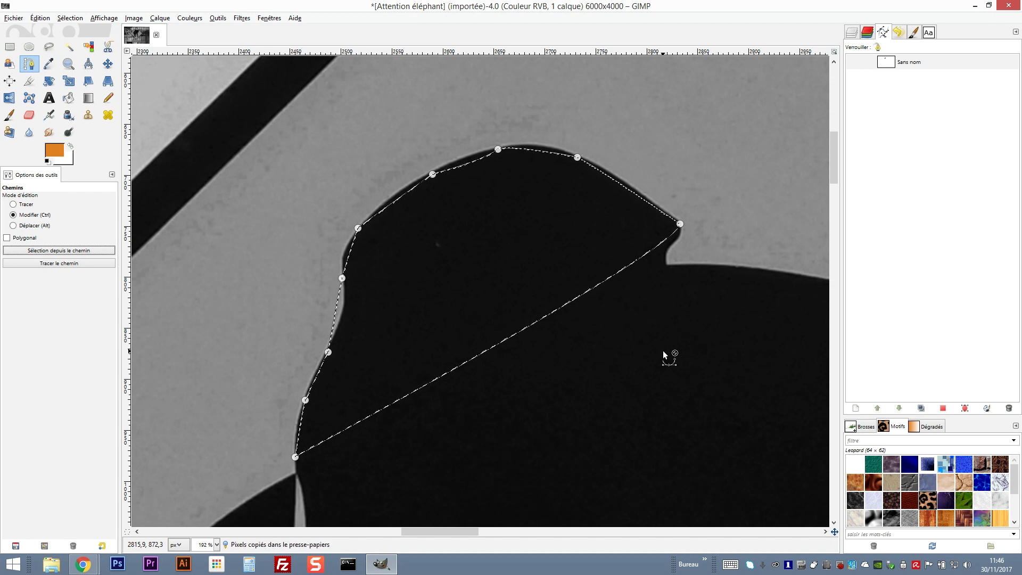
Step: Paste the head area over the photo layer as the new layer 'Calque Copié'
{"action": "left_click", "coordinate": [851, 32]}
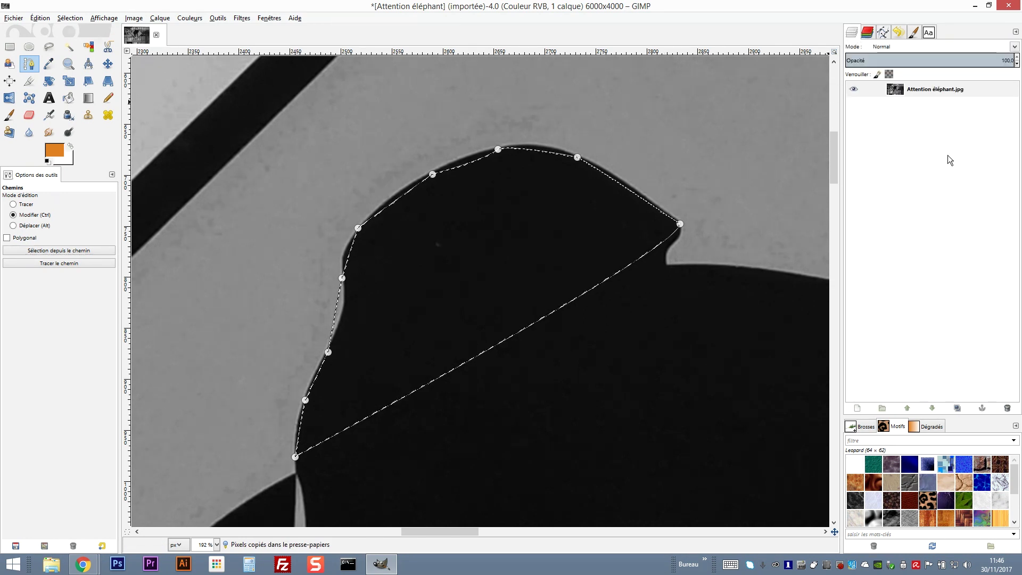
{"action": "left_click", "coordinate": [922, 91]}
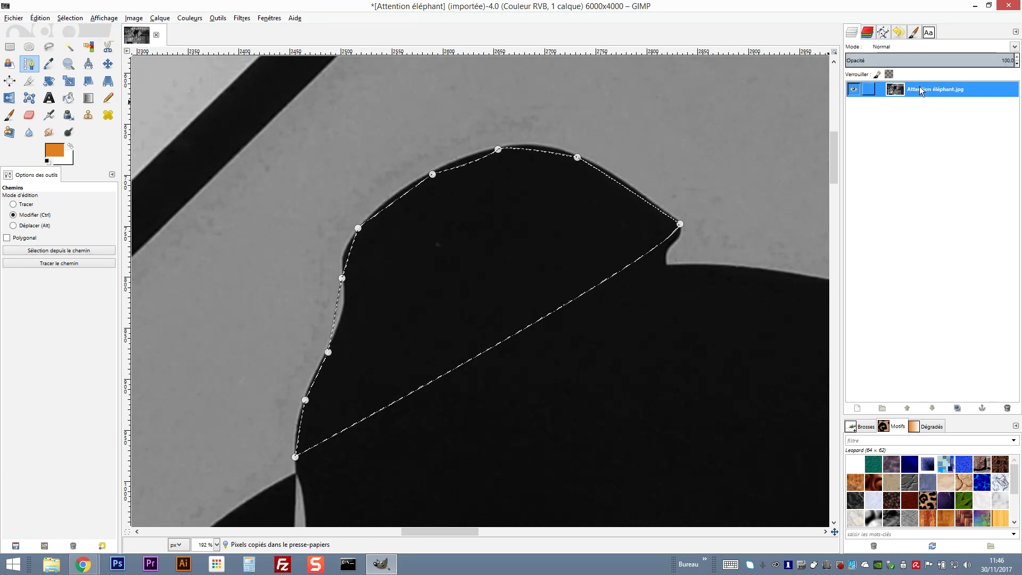
{"action": "key", "text": "ctrl+v"}
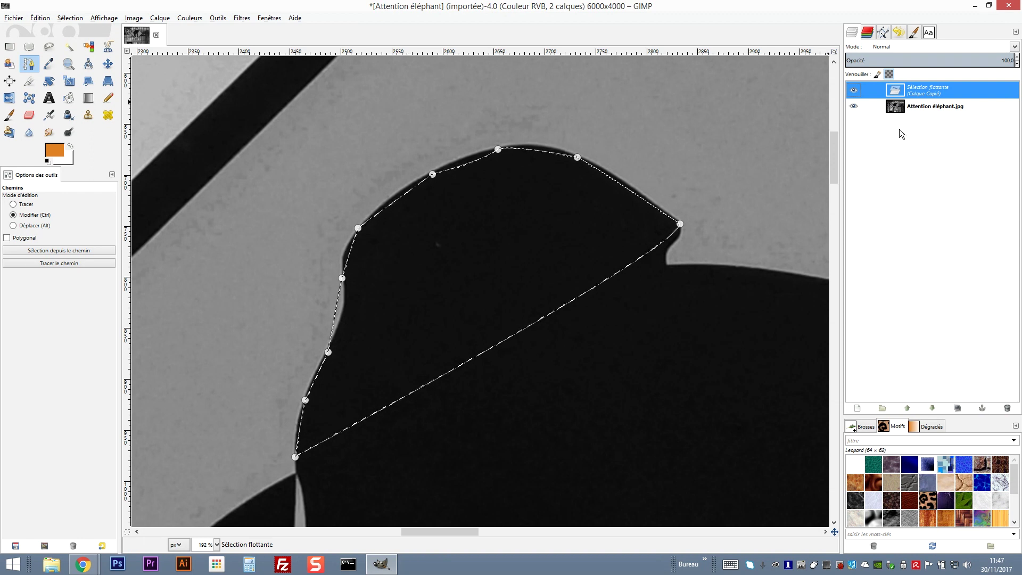
{"action": "left_click", "coordinate": [858, 409]}
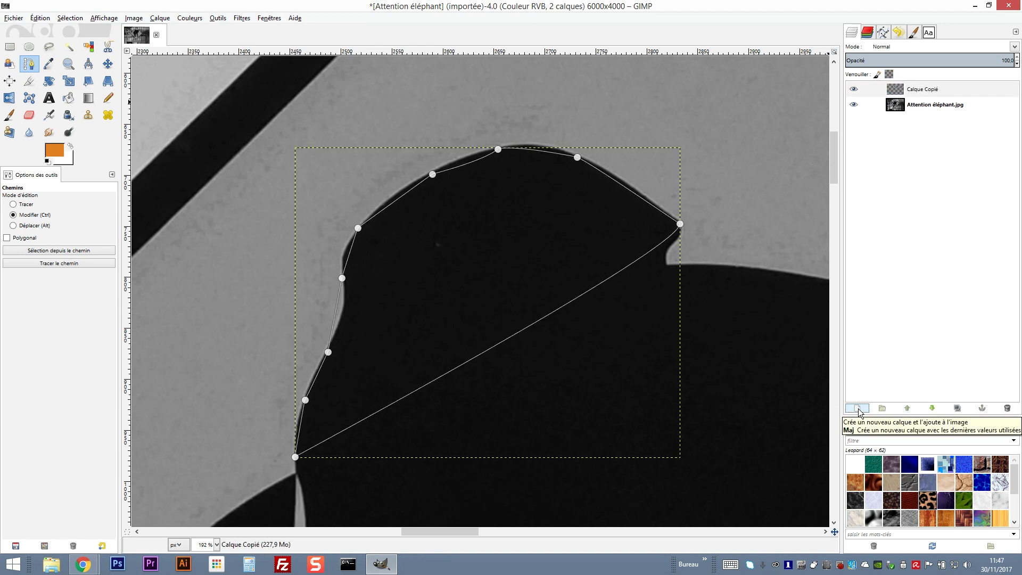
{"action": "left_click", "coordinate": [853, 104]}
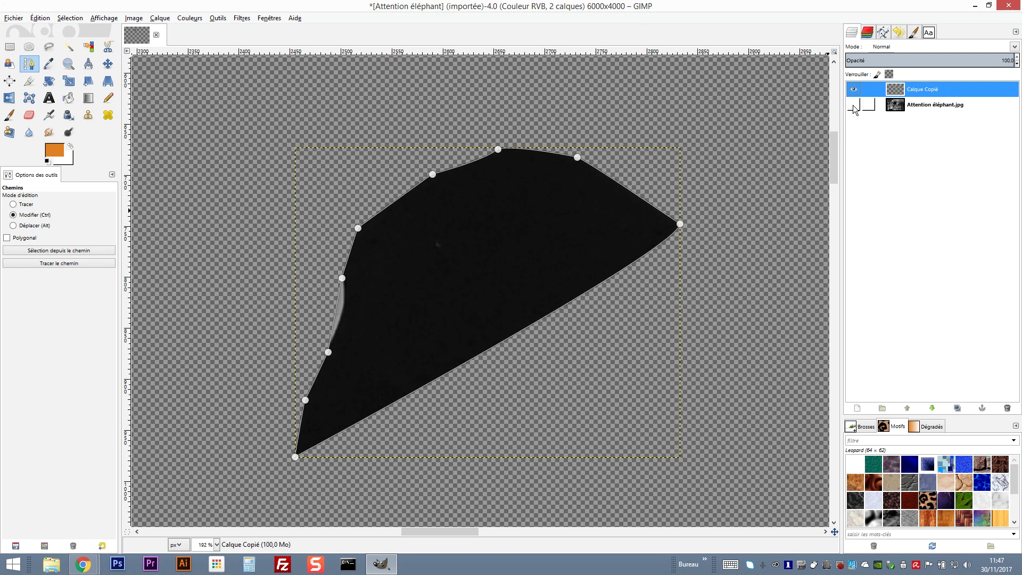
{"action": "left_click", "coordinate": [854, 105]}
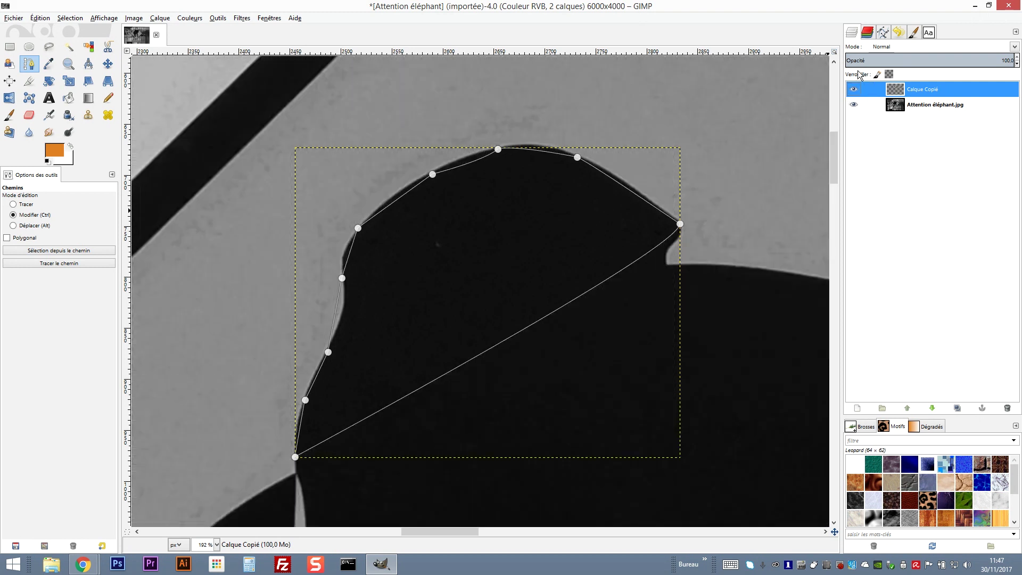
{"action": "left_click", "coordinate": [10, 48]}
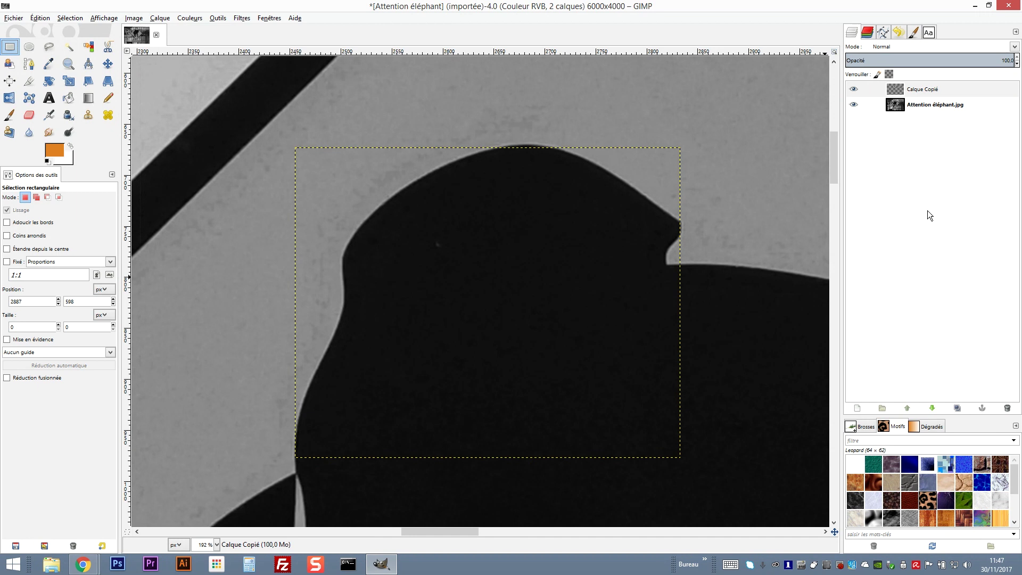
{"action": "left_click", "coordinate": [854, 105]}
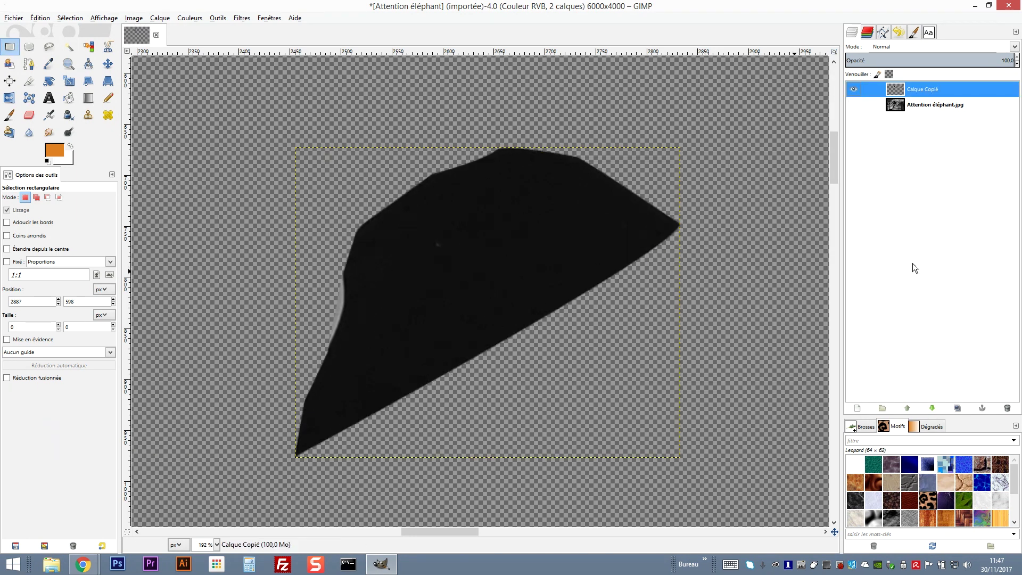
{"action": "left_click", "coordinate": [854, 105]}
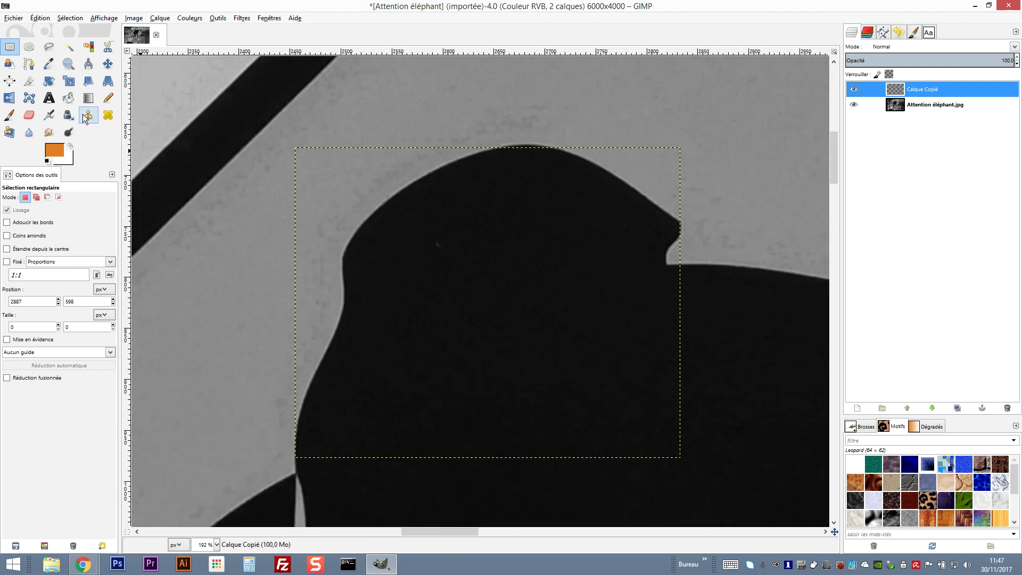
{"action": "left_click", "coordinate": [29, 64]}
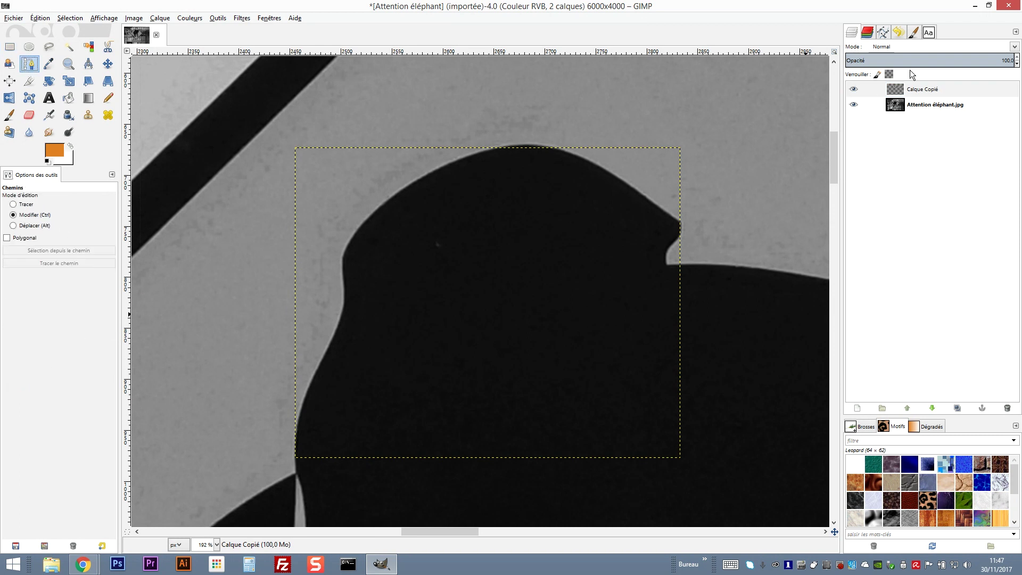
Step: Make the unnamed 'Sans nom' head path visible and active in the Paths list
{"action": "left_click", "coordinate": [883, 32]}
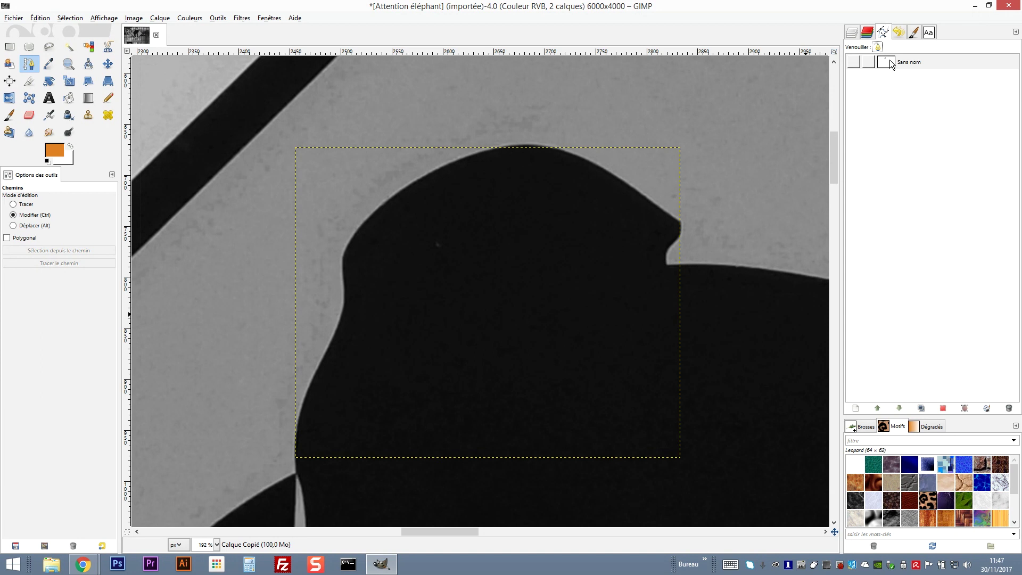
{"action": "double_click", "coordinate": [890, 62]}
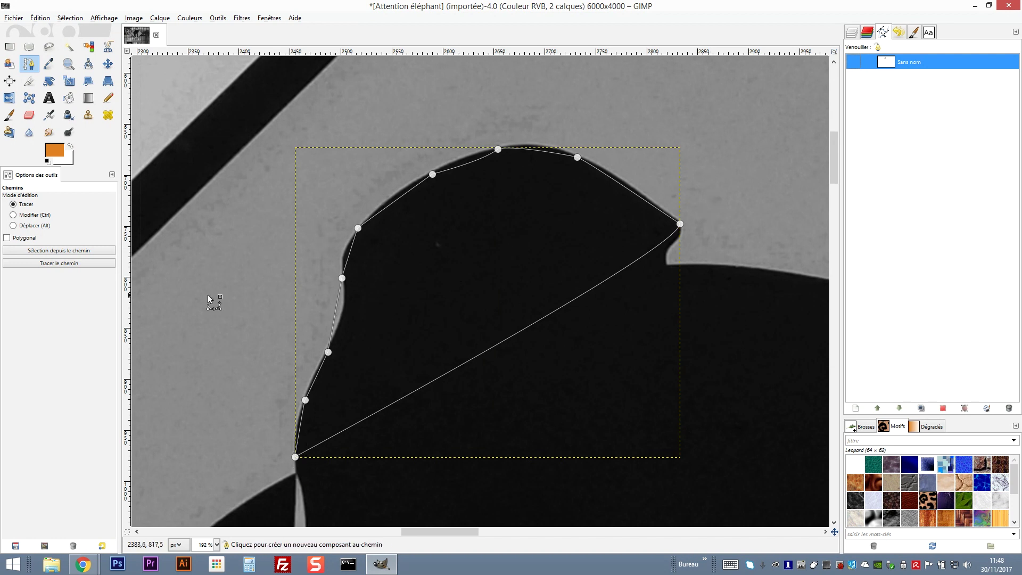
Step: In Tracer le chemin, keep Pinceau as the tool for stroking the head path
{"action": "left_click", "coordinate": [52, 264]}
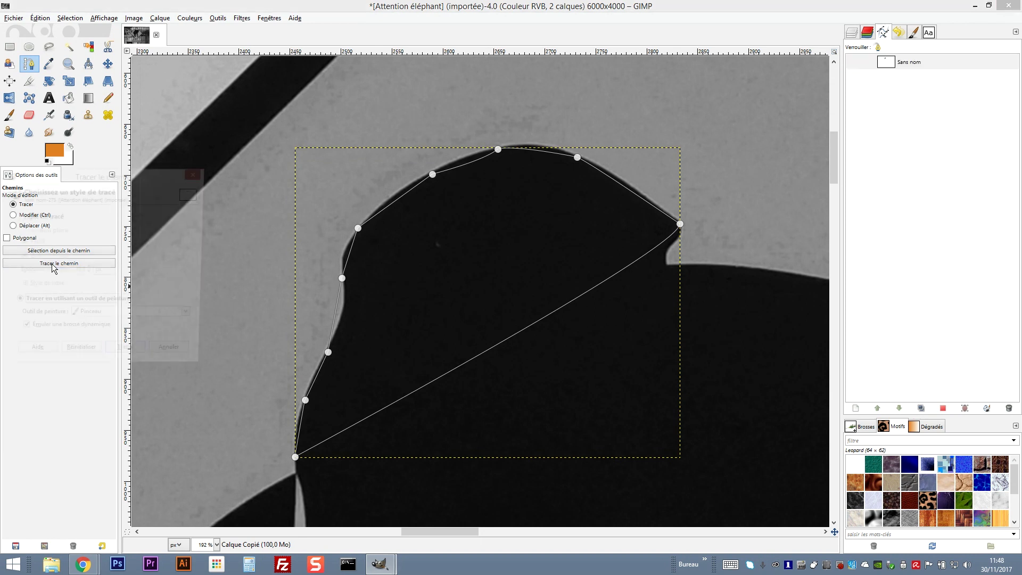
{"action": "mouse_move", "coordinate": [127, 180]}
{"action": "left_mouse_down"}
{"action": "mouse_move", "coordinate": [143, 234]}
{"action": "mouse_move", "coordinate": [149, 220]}
{"action": "left_mouse_up"}
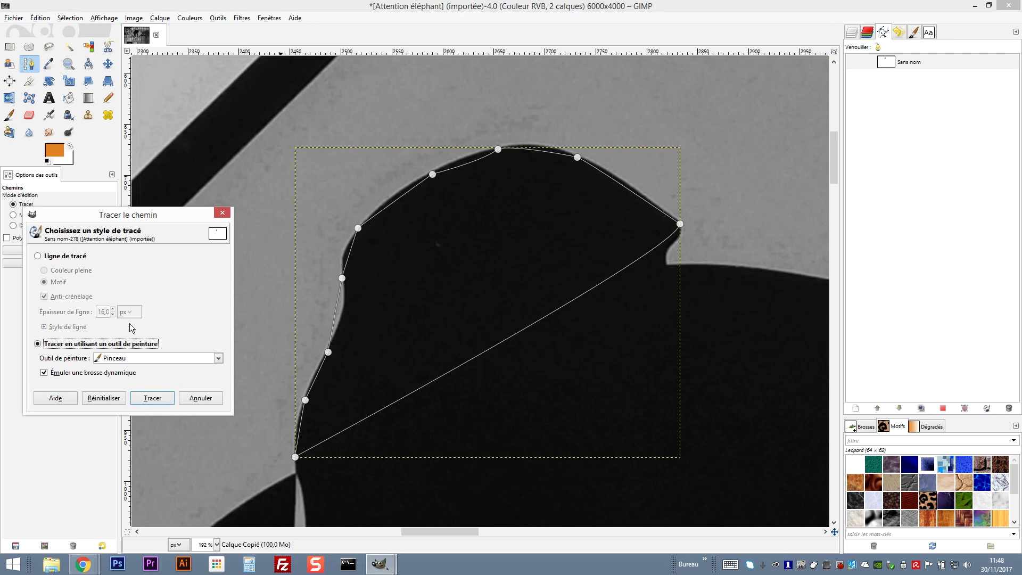
{"action": "left_click", "coordinate": [45, 373]}
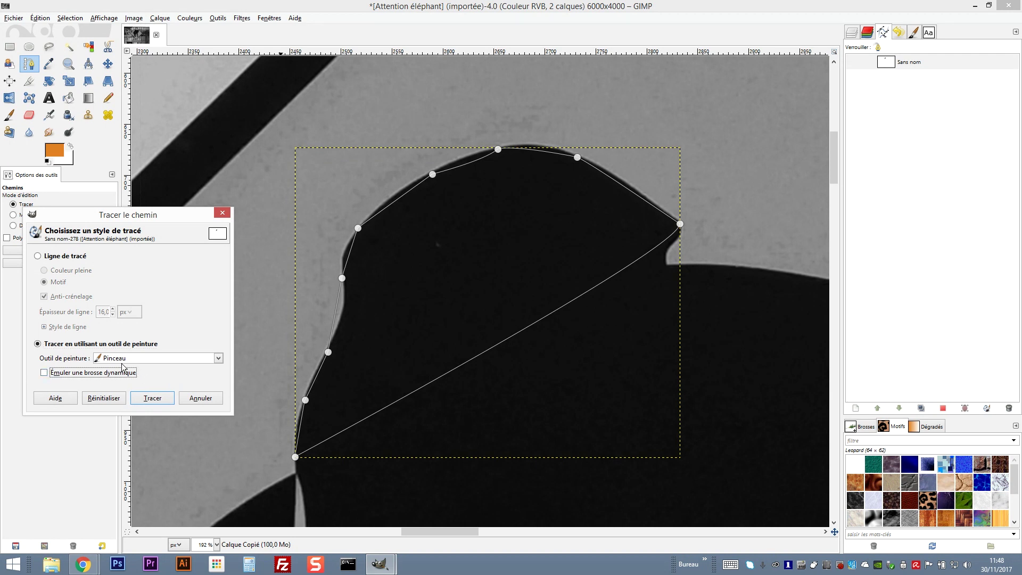
{"action": "left_click", "coordinate": [219, 359]}
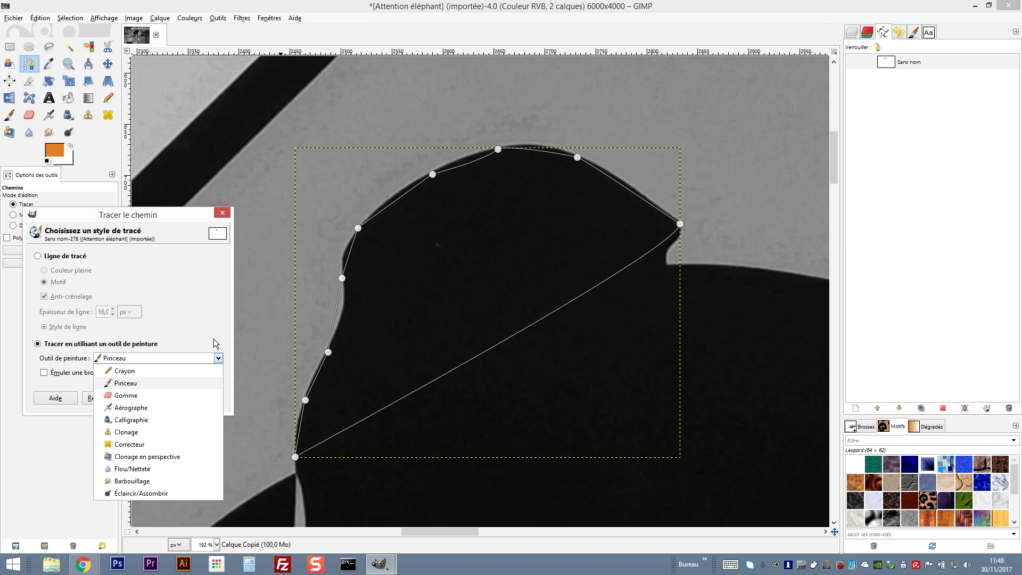
{"action": "left_click", "coordinate": [214, 344]}
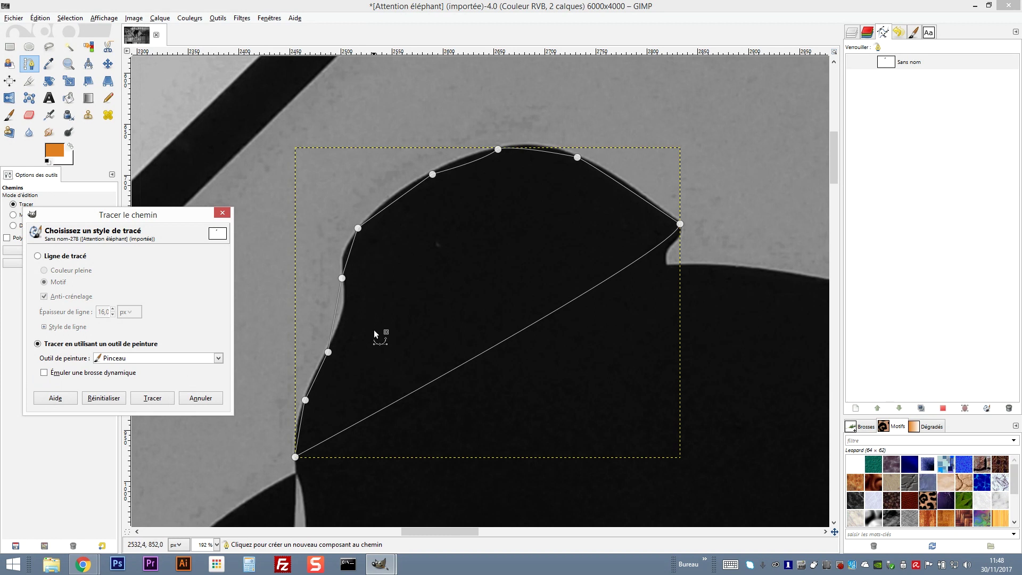
Step: Enable Émuler une brosse dynamique and stroke the head path with the paintbrush
{"action": "left_click", "coordinate": [861, 426]}
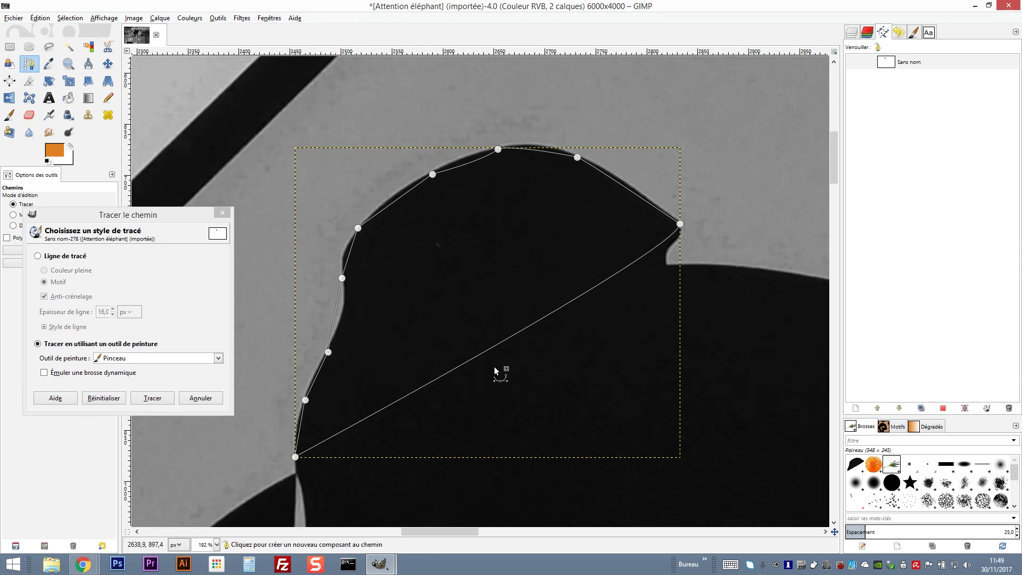
{"action": "left_click", "coordinate": [44, 373]}
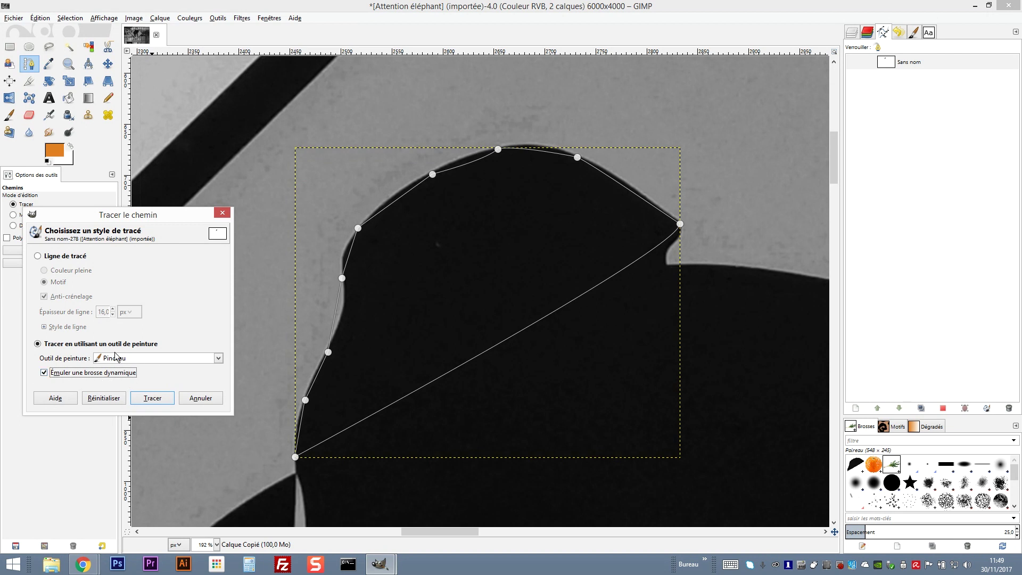
{"action": "left_click", "coordinate": [152, 398]}
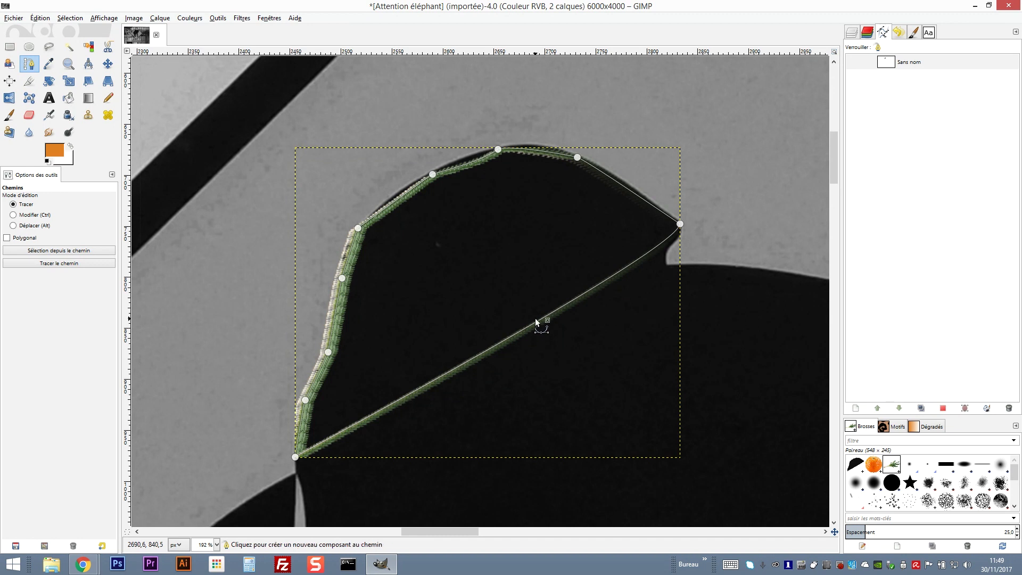
Step: Undo the green brush stroke and set Stroke Path to a solid-colour stroke line
{"action": "key", "text": "ctrl+z"}
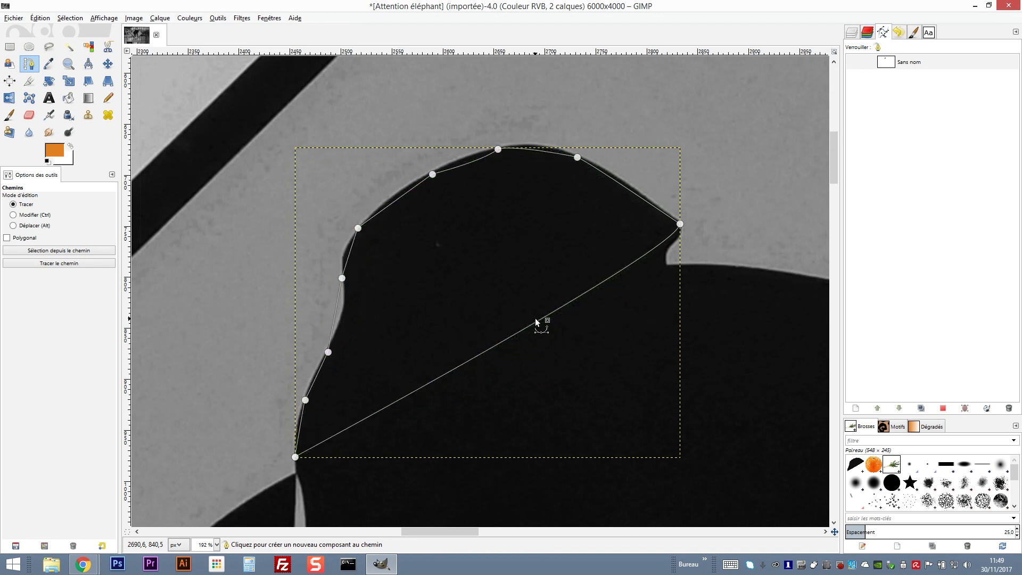
{"action": "left_click", "coordinate": [52, 263]}
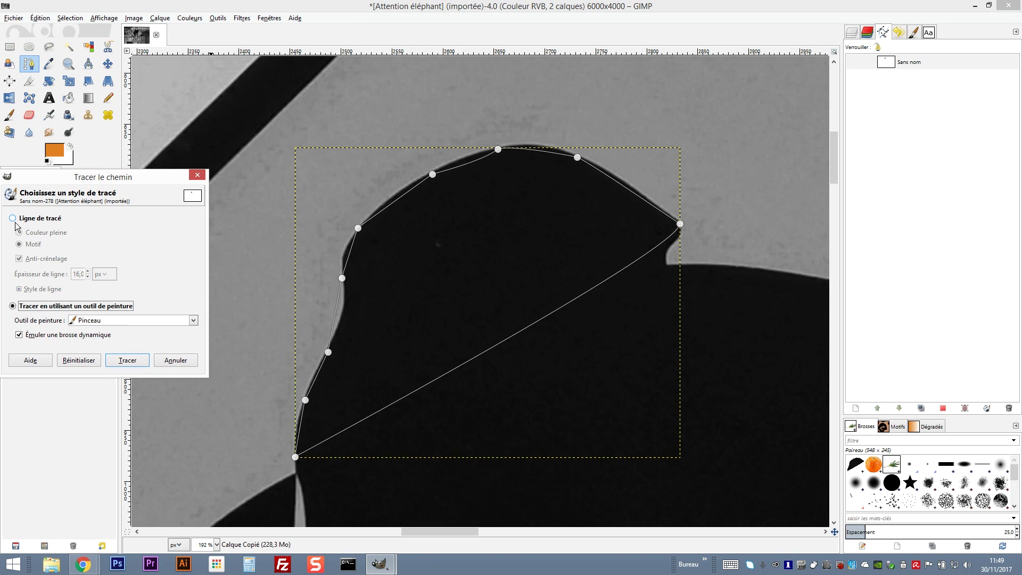
{"action": "left_click", "coordinate": [13, 219]}
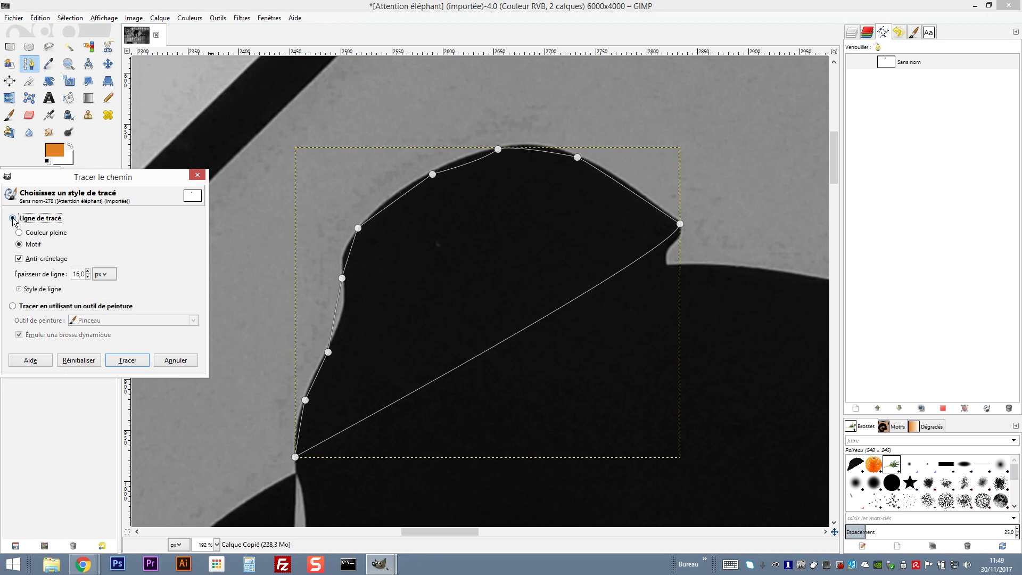
{"action": "left_click_drag", "start_coordinate": [114, 181], "coordinate": [126, 214]}
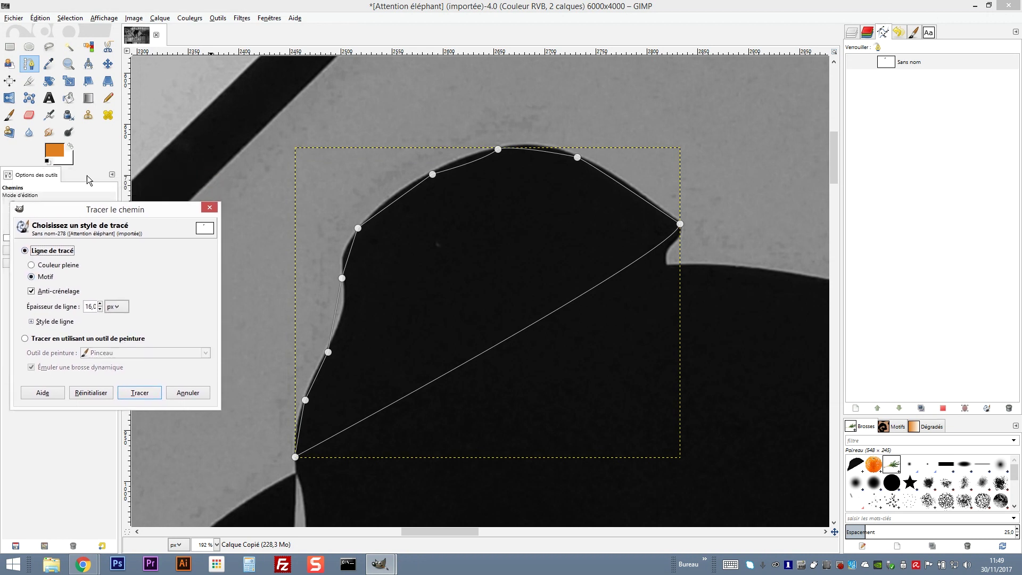
{"action": "left_click", "coordinate": [32, 265]}
Step: Make the foreground magenta and stroke the head path with a 12 px solid line
{"action": "left_click", "coordinate": [58, 154]}
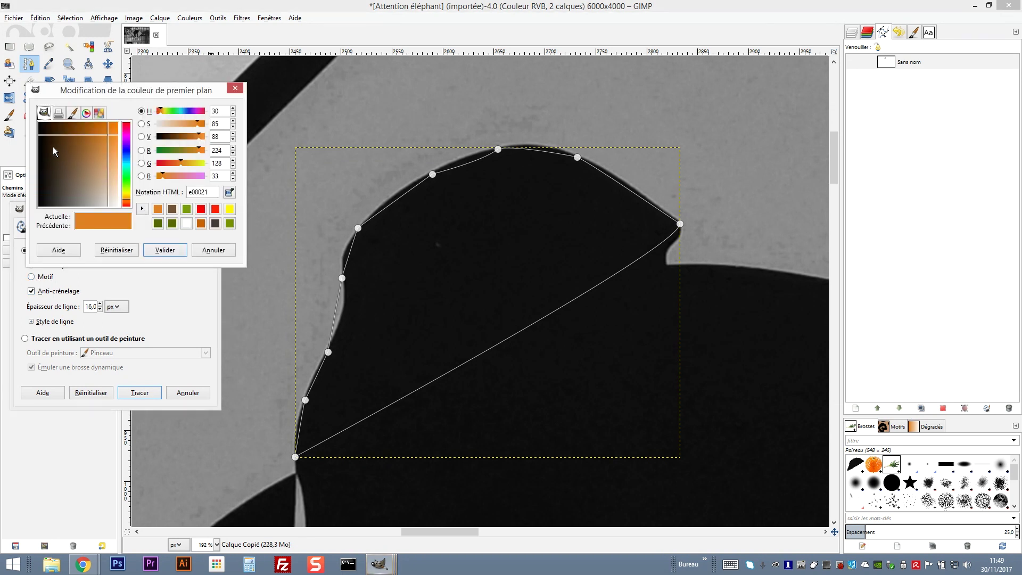
{"action": "left_click_drag", "start_coordinate": [123, 173], "coordinate": [128, 142]}
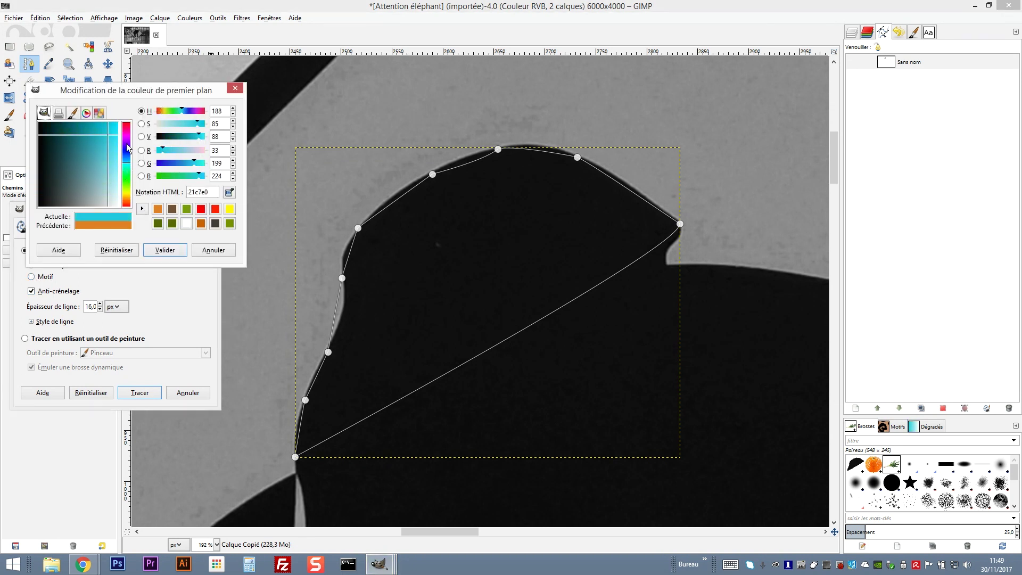
{"action": "left_click", "coordinate": [172, 254]}
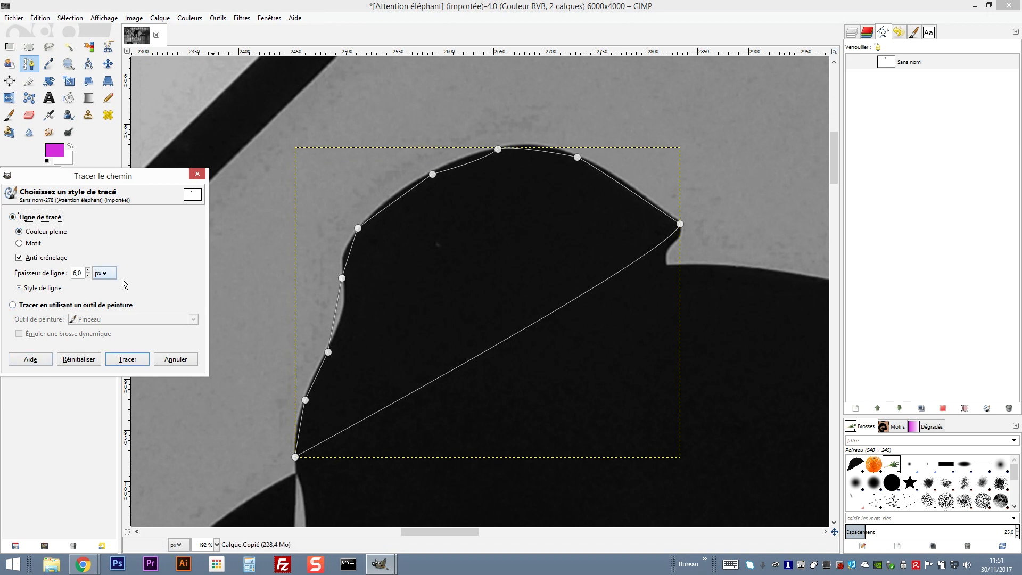
{"action": "left_click", "coordinate": [88, 271]}
{"action": "left_click", "coordinate": [127, 359]}
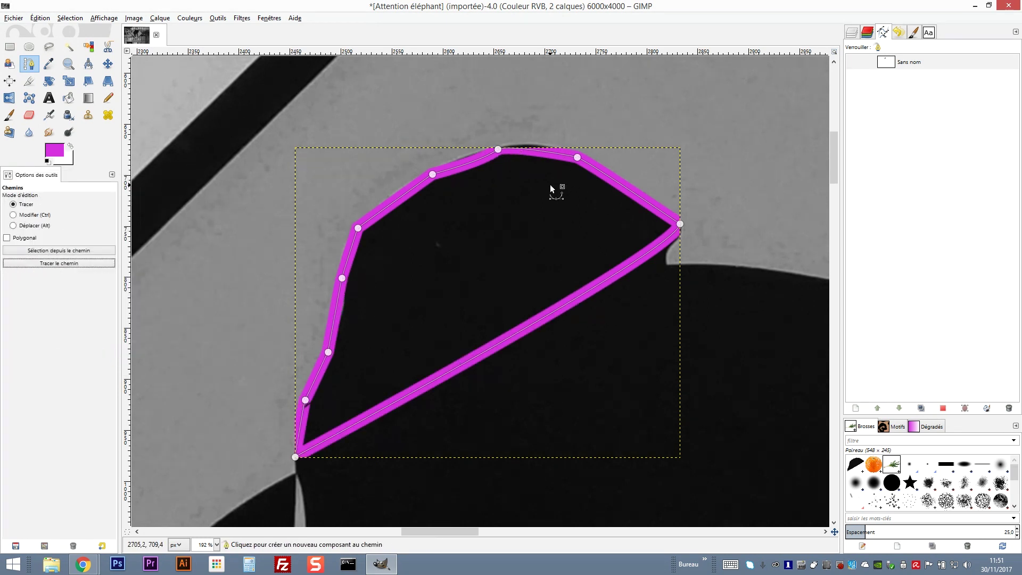
Step: Undo the solid magenta stroke and reveal the Stroke Path line style options
{"action": "key", "text": "ctrl+z"}
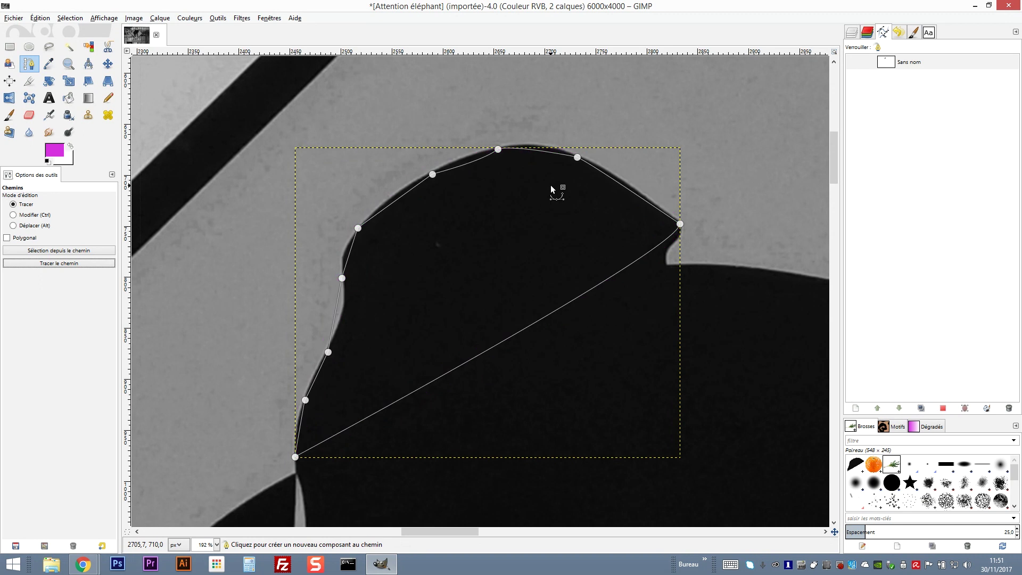
{"action": "left_click", "coordinate": [63, 263]}
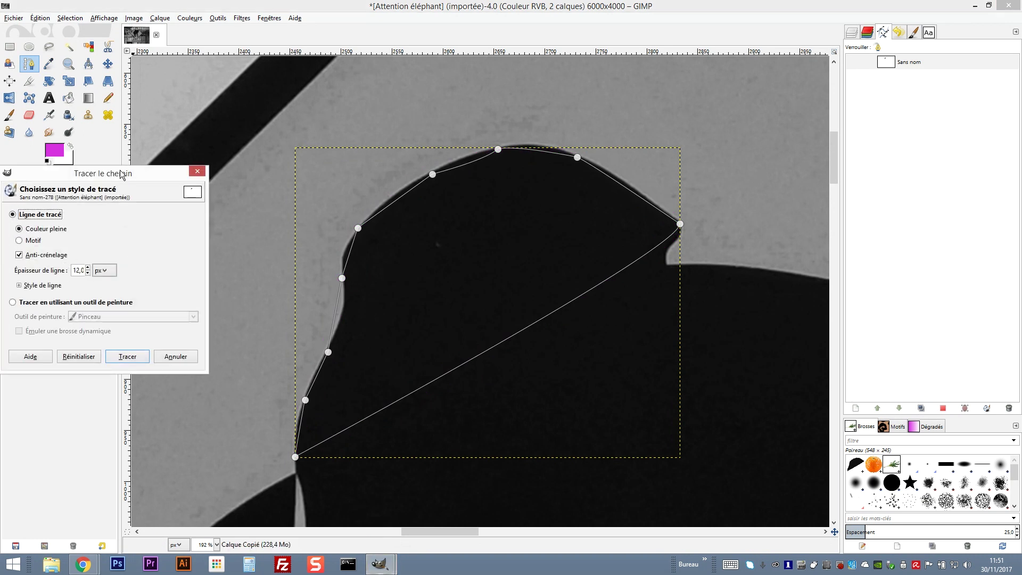
{"action": "left_click_drag", "start_coordinate": [121, 174], "coordinate": [130, 201]}
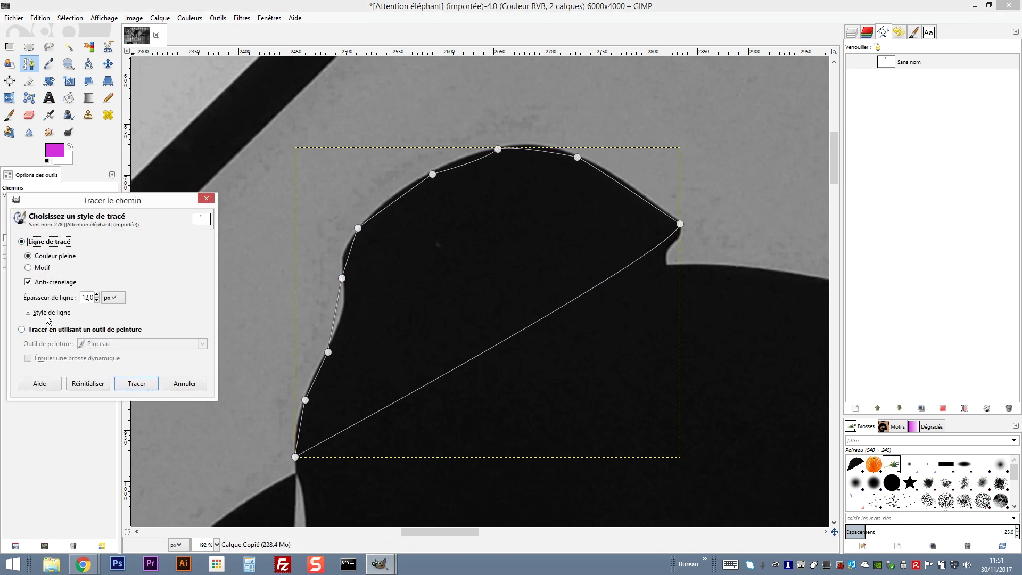
{"action": "left_click", "coordinate": [29, 313]}
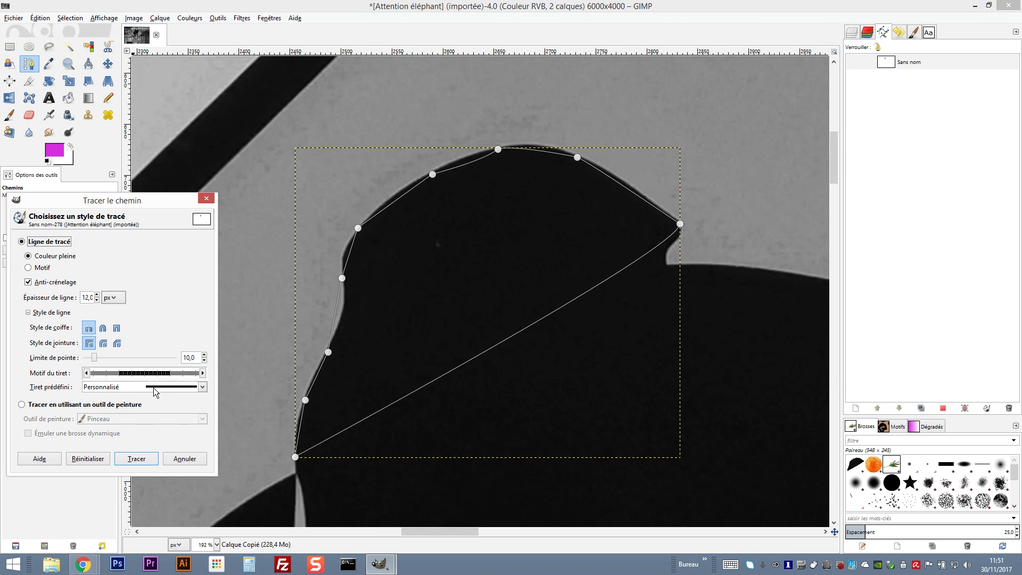
Step: Edit the dash pattern into dashes and stroke the head path with it
{"action": "left_click", "coordinate": [202, 387]}
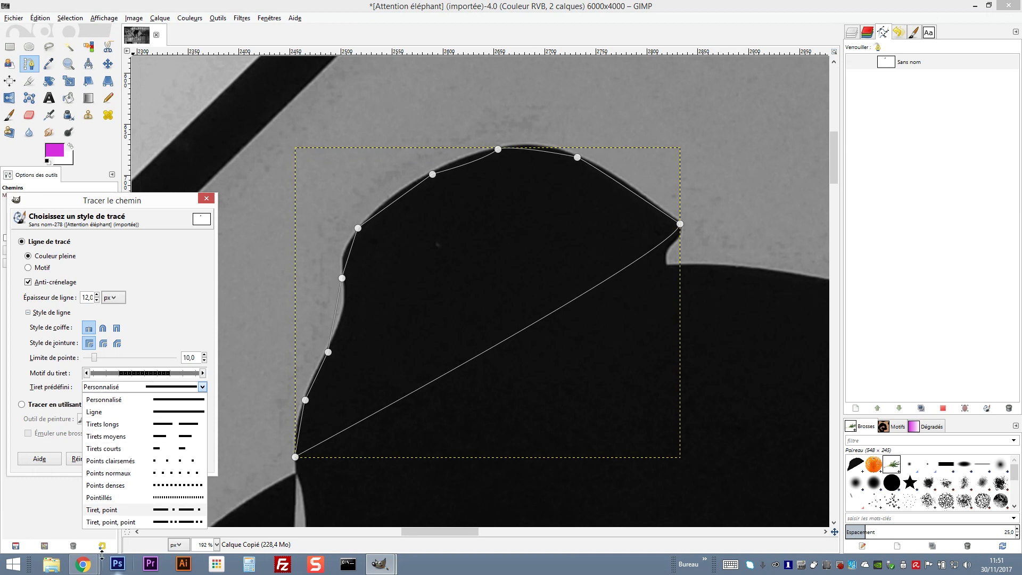
{"action": "left_click", "coordinate": [155, 352]}
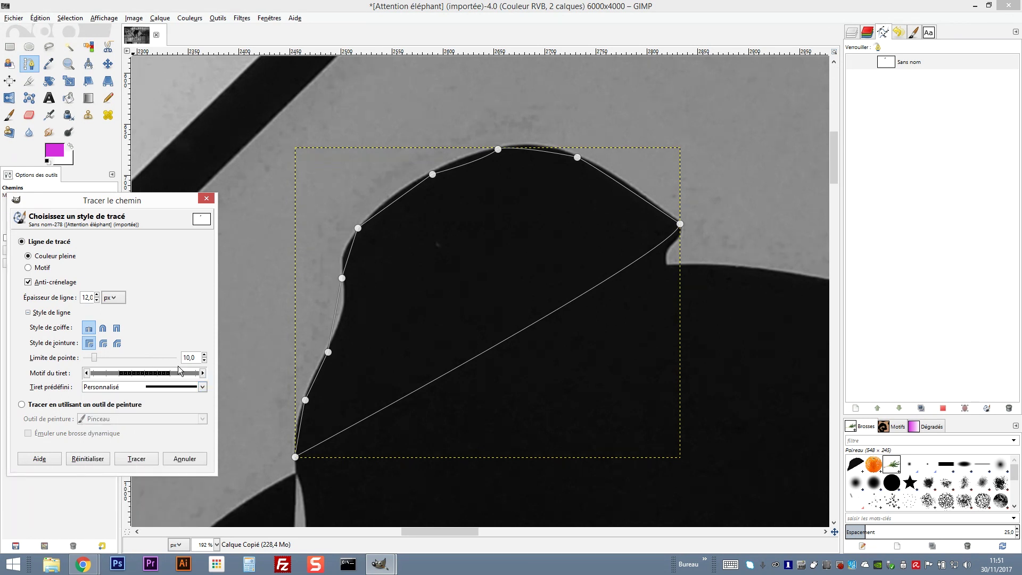
{"action": "left_click_drag", "start_coordinate": [141, 375], "coordinate": [164, 374]}
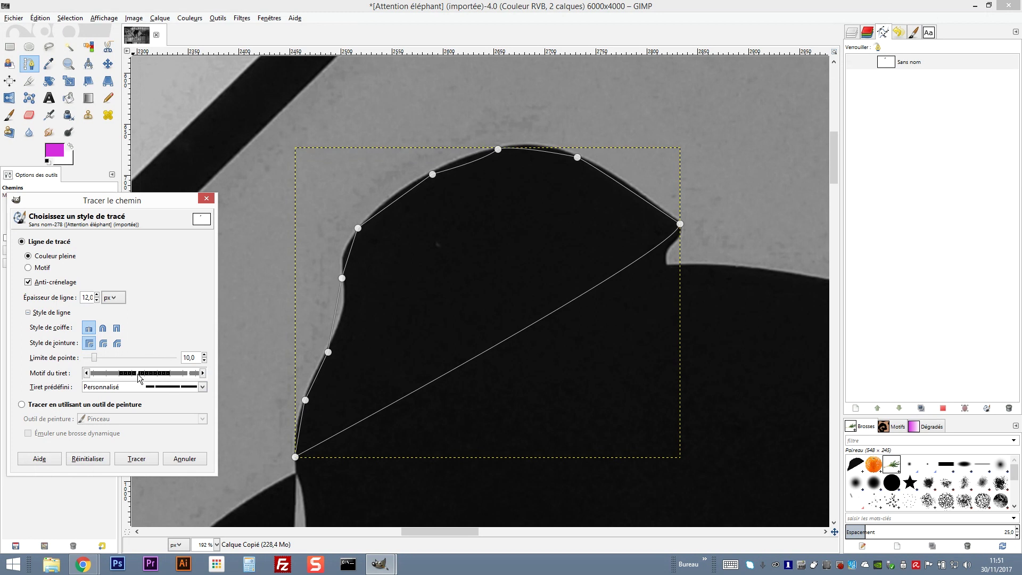
{"action": "left_click", "coordinate": [169, 375]}
{"action": "left_click", "coordinate": [139, 461]}
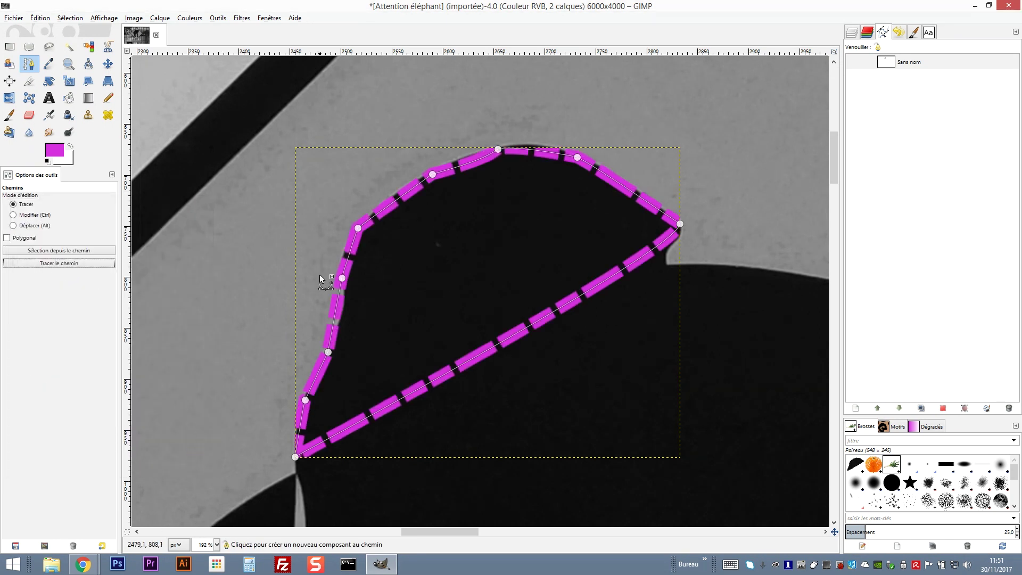